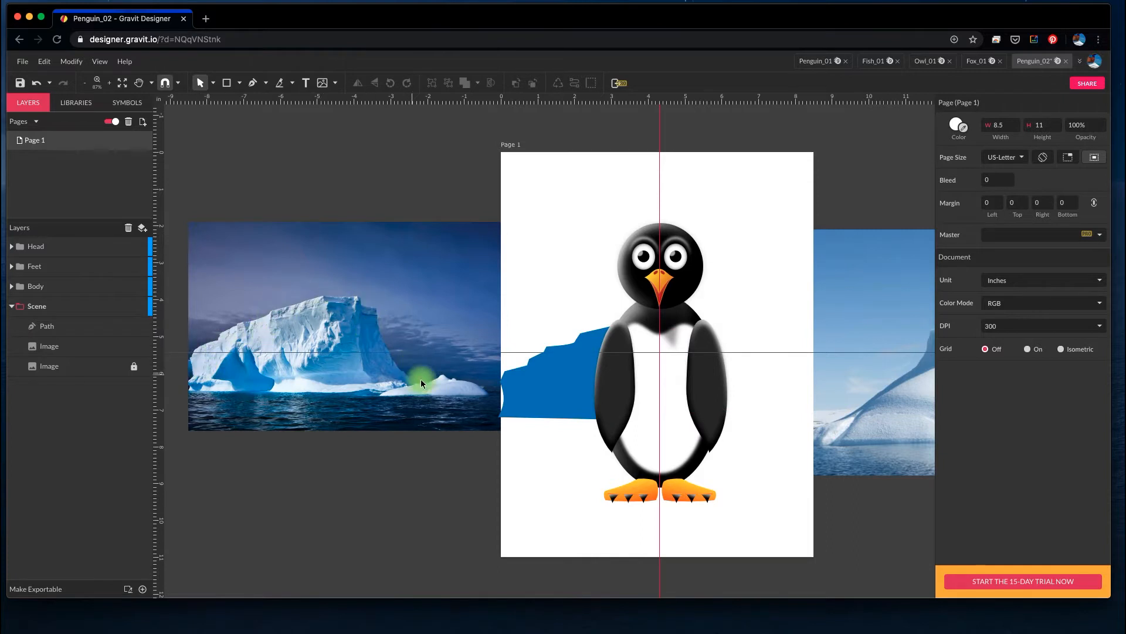
# - View the iceberg photo in the "arctic ice berg" image search results and return to the penguin drawing
pyautogui.moveTo(341, 394); pyautogui.dragTo(368, 389)
pyautogui.click(12, 306)
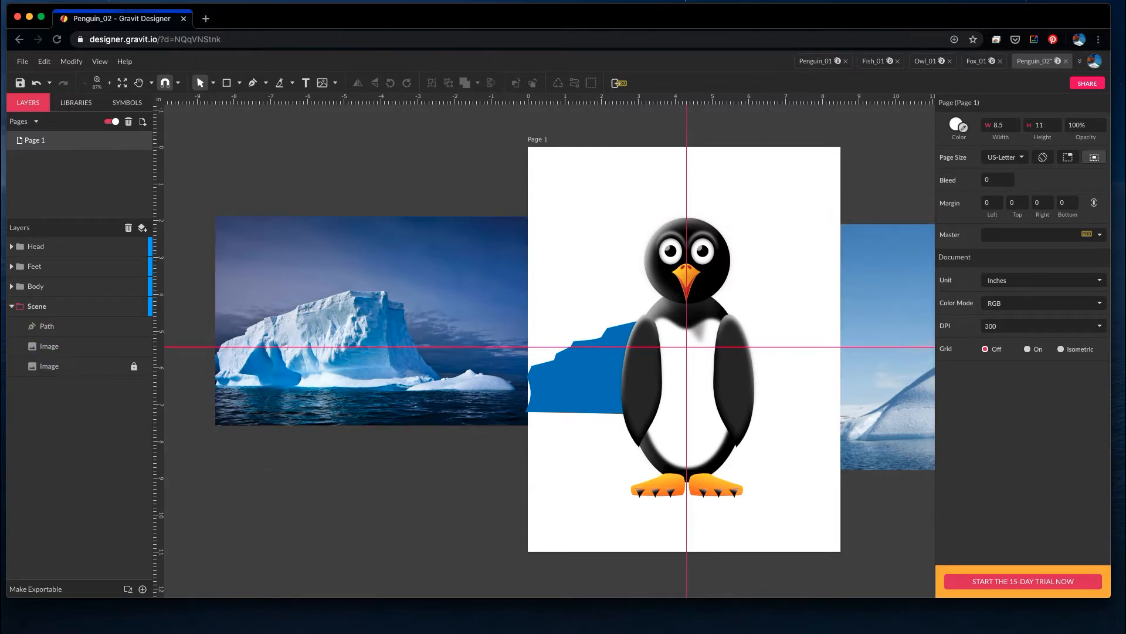
pyautogui.moveTo(0, 30); pyautogui.dragTo(992, 44)
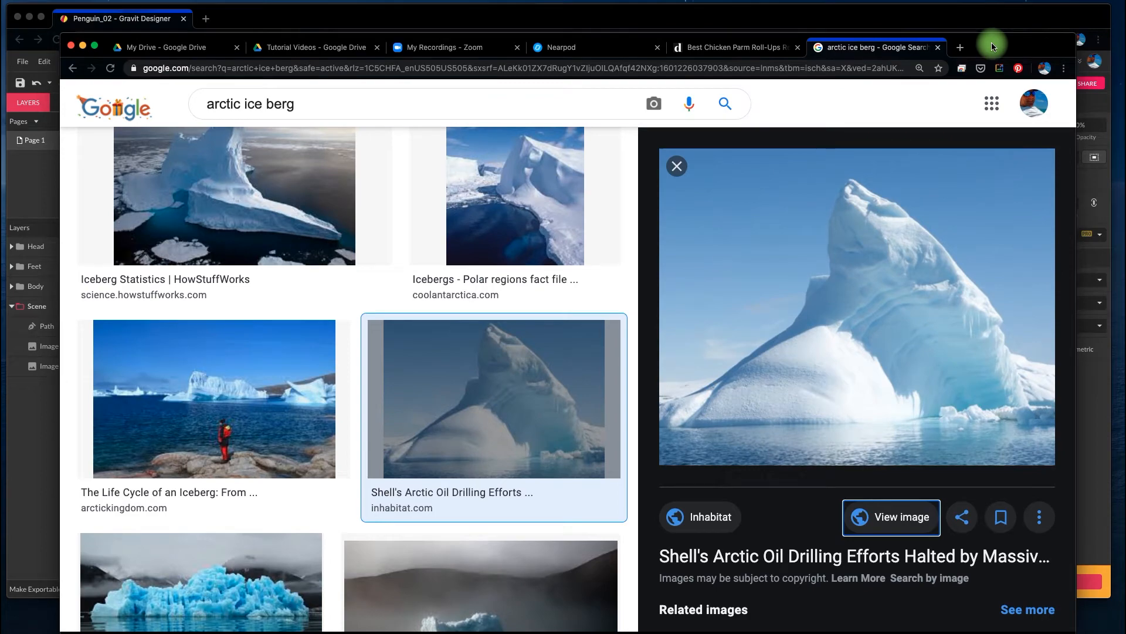
pyautogui.moveTo(991, 43); pyautogui.dragTo(938, 42)
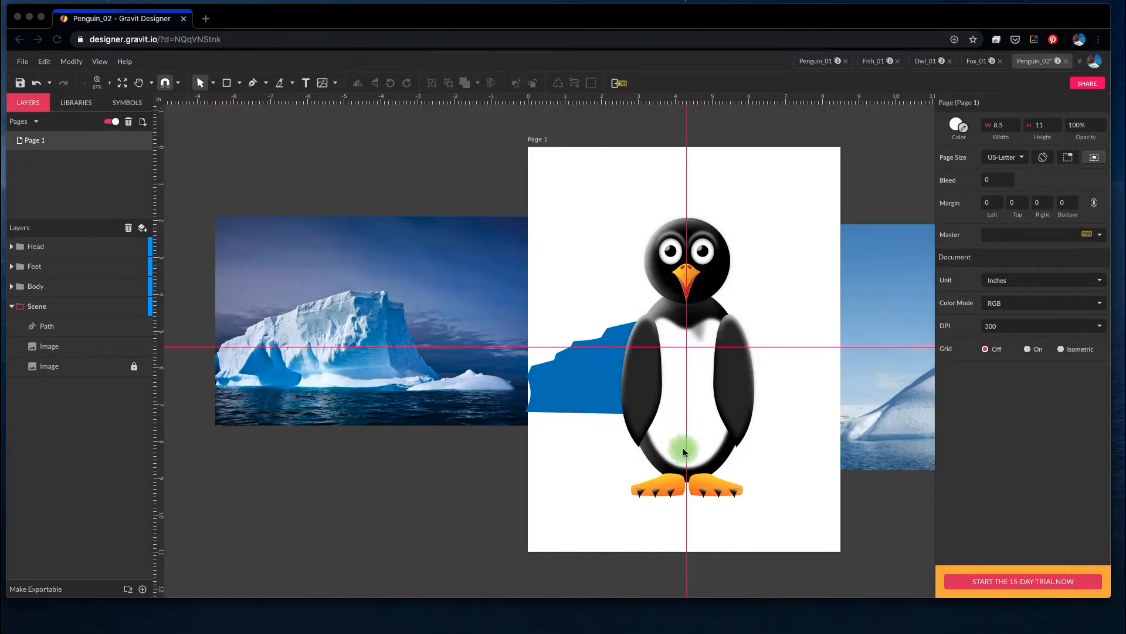
pyautogui.moveTo(683, 448); pyautogui.dragTo(441, 442)
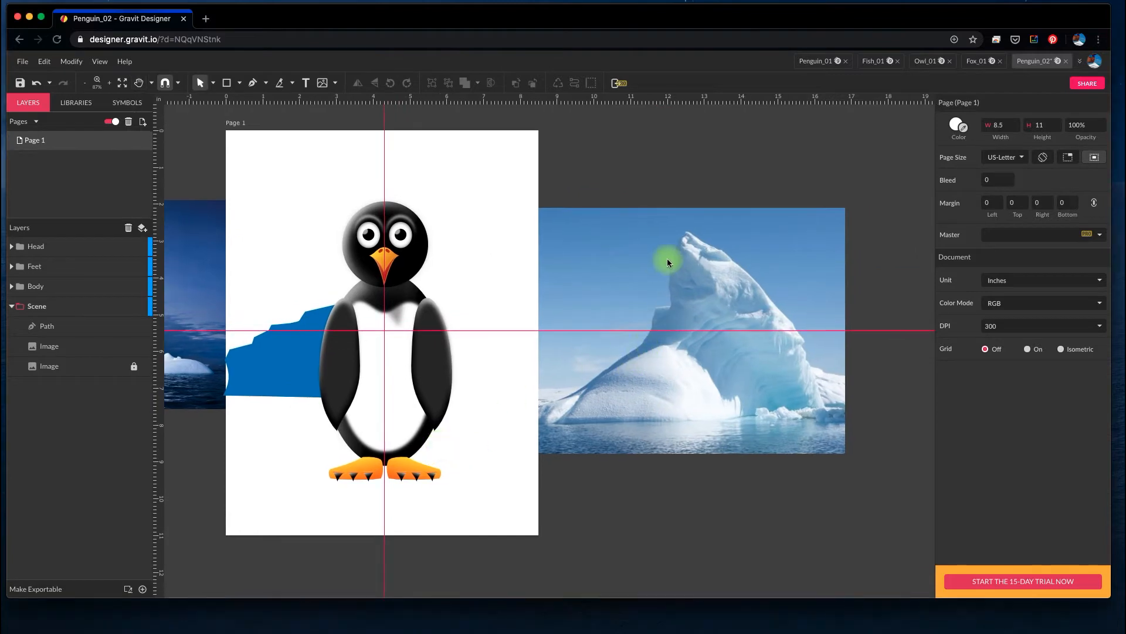
# - Lock the light-blue iceberg photo on the right side of the page as a tracing reference
pyautogui.click(655, 273)
pyautogui.hscroll(3, 641, 360)
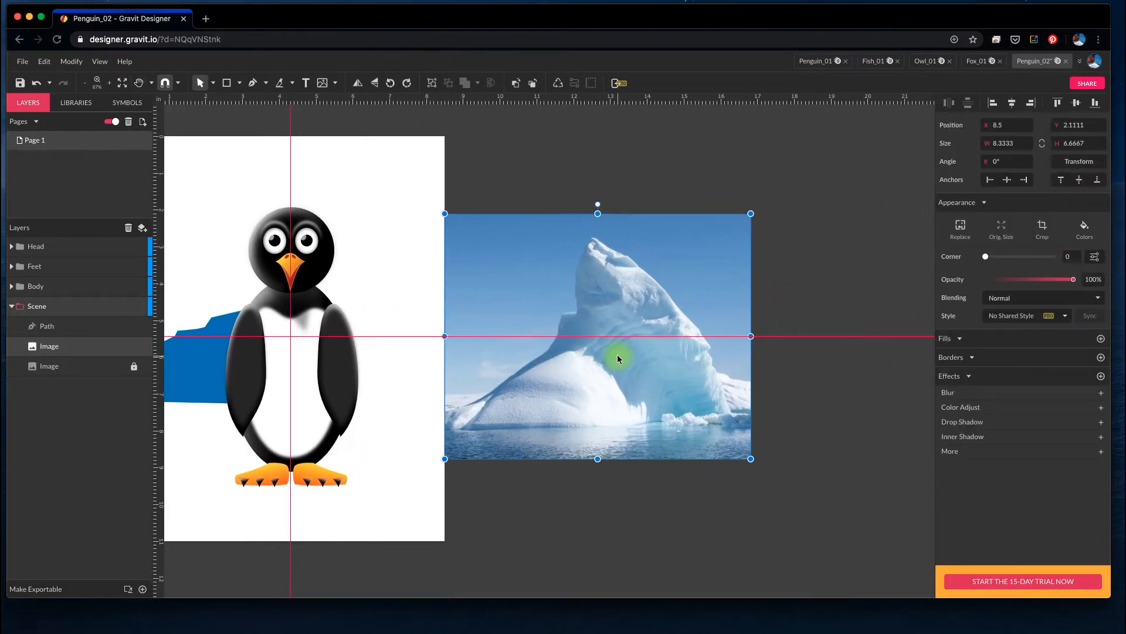
pyautogui.scroll(5, 608, 353)
pyautogui.moveTo(608, 353); pyautogui.dragTo(576, 234)
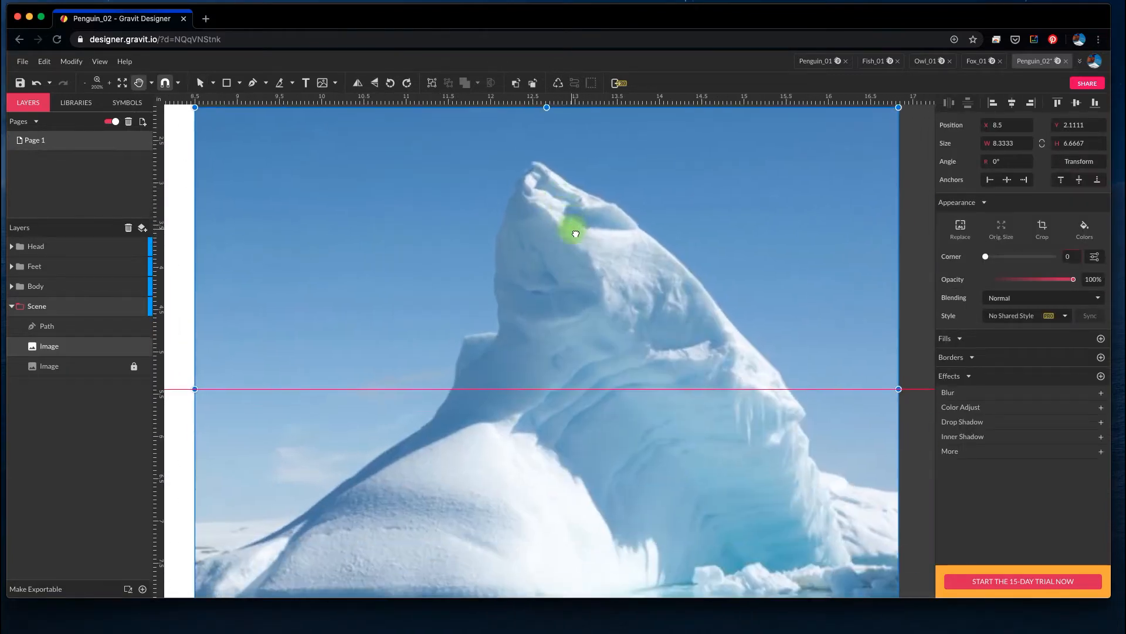
pyautogui.scroll(-2, 583, 263)
pyautogui.moveTo(593, 276); pyautogui.dragTo(637, 260)
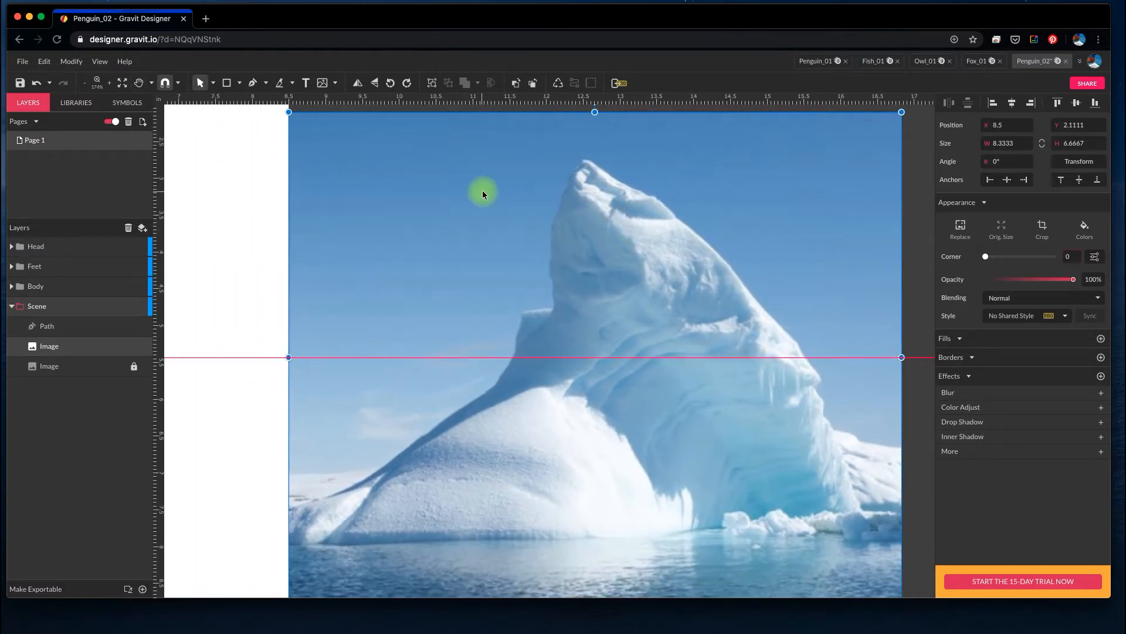
pyautogui.click(133, 348)
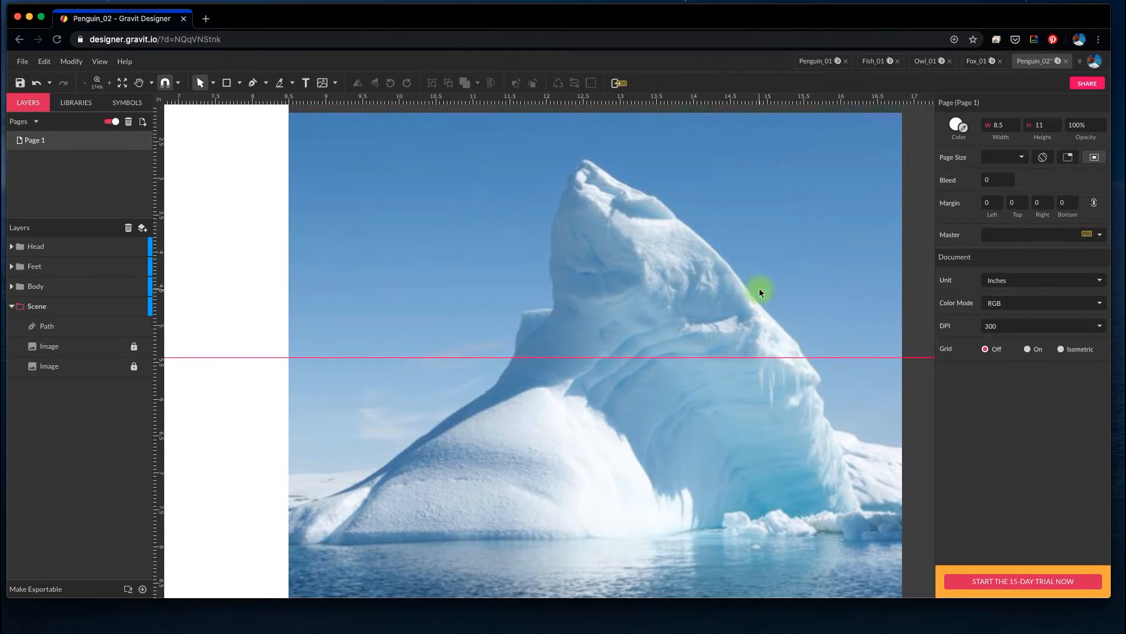
# - Trace the iceberg with straight Pen tool segments from its peak down the left slope and along the waterline
pyautogui.click(253, 83)
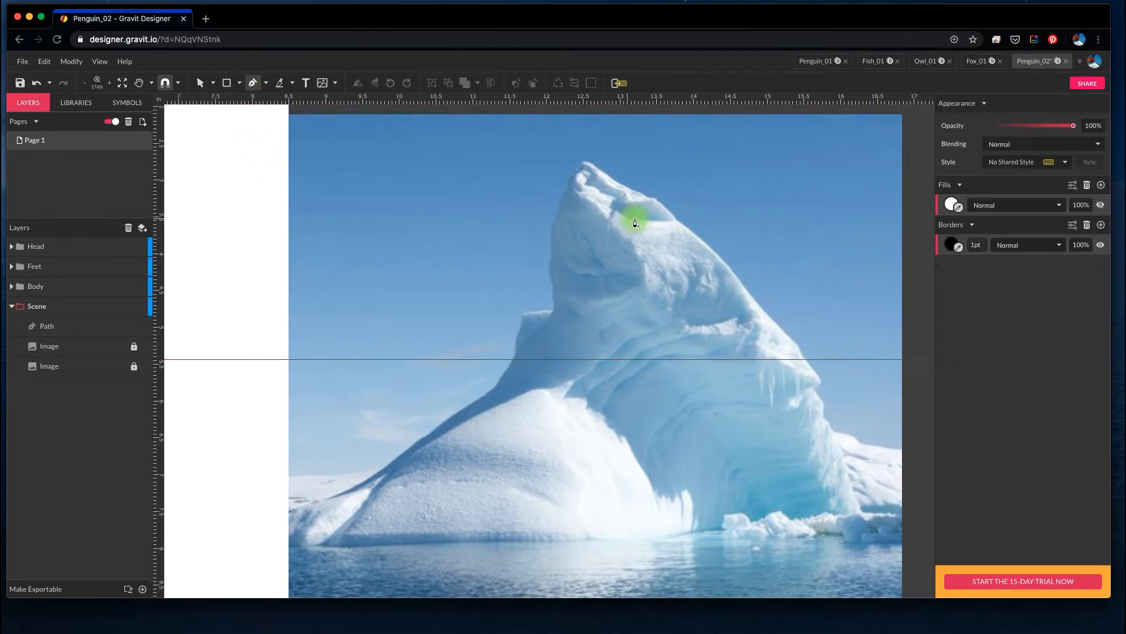
pyautogui.click(585, 162)
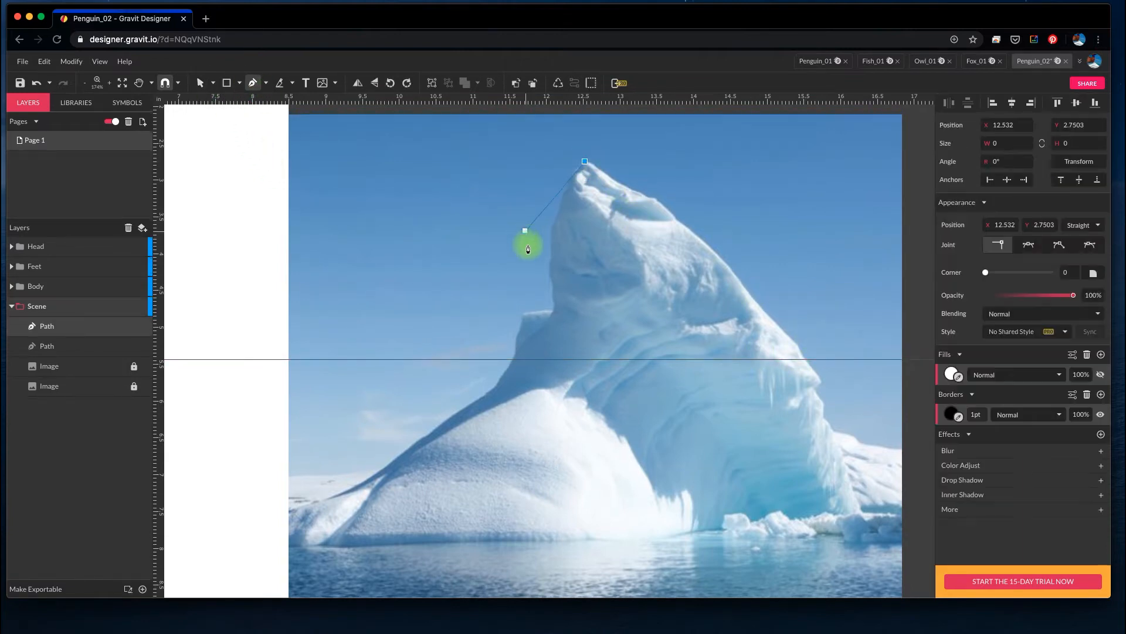
pyautogui.click(554, 310)
pyautogui.click(521, 312)
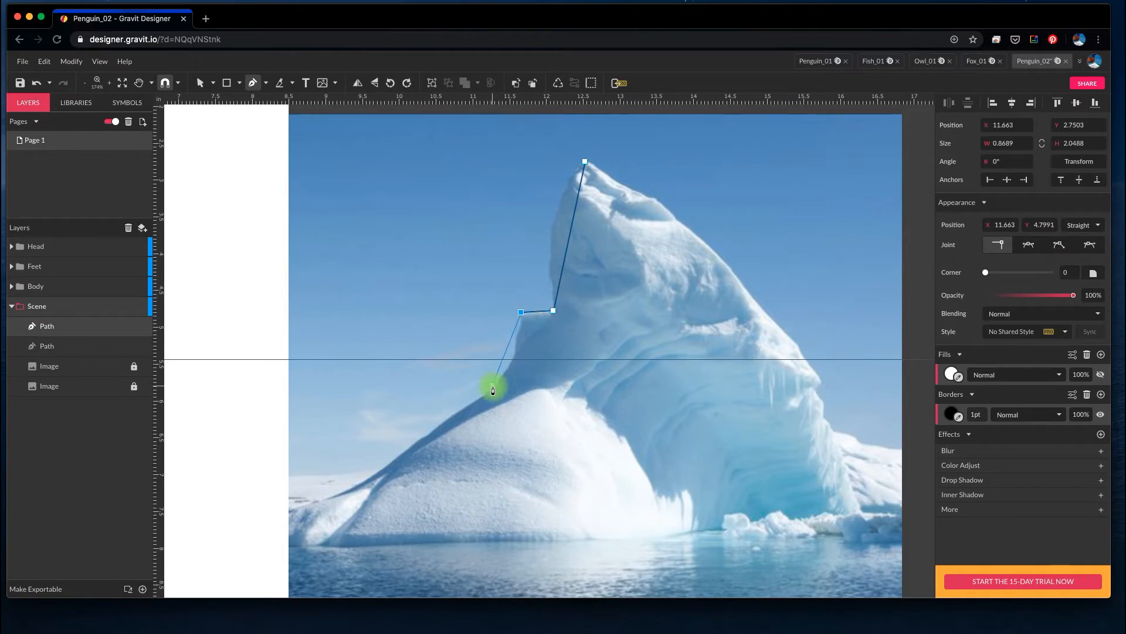
pyautogui.click(302, 501)
pyautogui.click(289, 546)
pyautogui.click(425, 543)
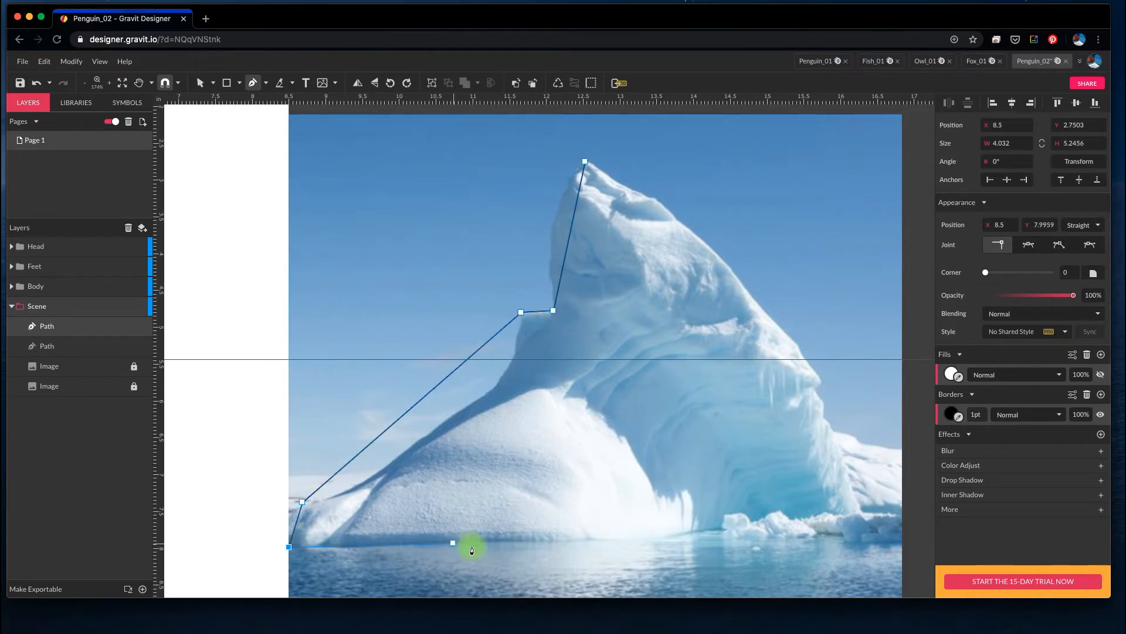
pyautogui.click(641, 543)
pyautogui.click(711, 529)
# - Continue the straight-segment outline to the photo's right edge and up the iceberg's right side, closing it at the peak
pyautogui.moveTo(770, 559); pyautogui.dragTo(551, 535)
pyautogui.click(632, 499)
pyautogui.click(683, 508)
pyautogui.click(682, 424)
pyautogui.click(617, 408)
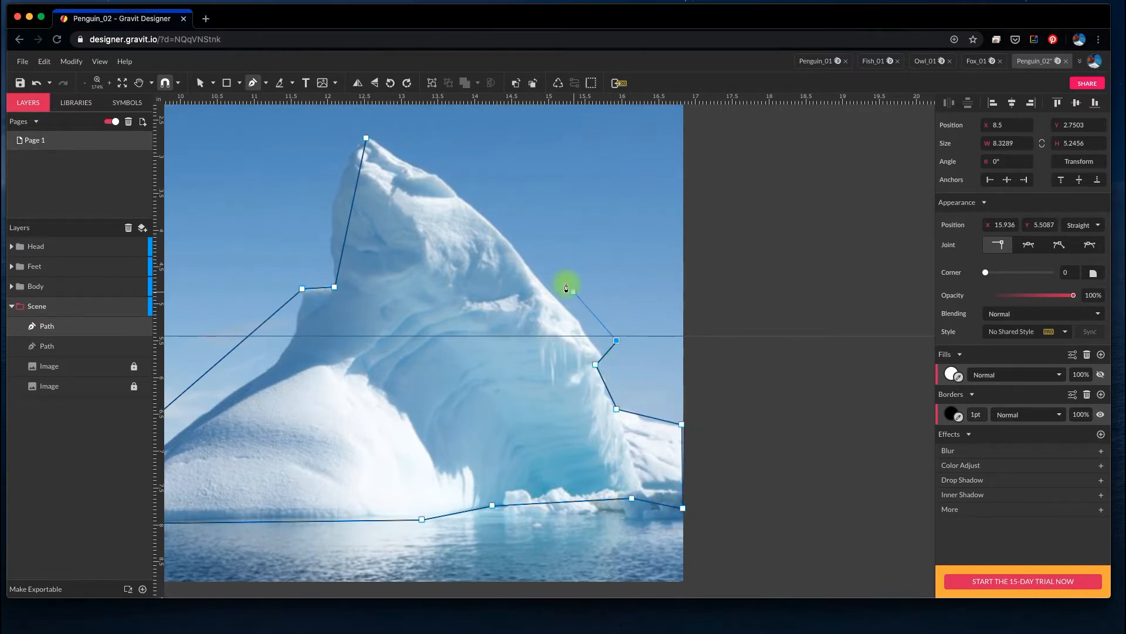
pyautogui.click(522, 264)
pyautogui.click(431, 176)
pyautogui.click(366, 138)
# - Finish drawing the iceberg path and remove its border
pyautogui.moveTo(384, 329); pyautogui.dragTo(534, 323)
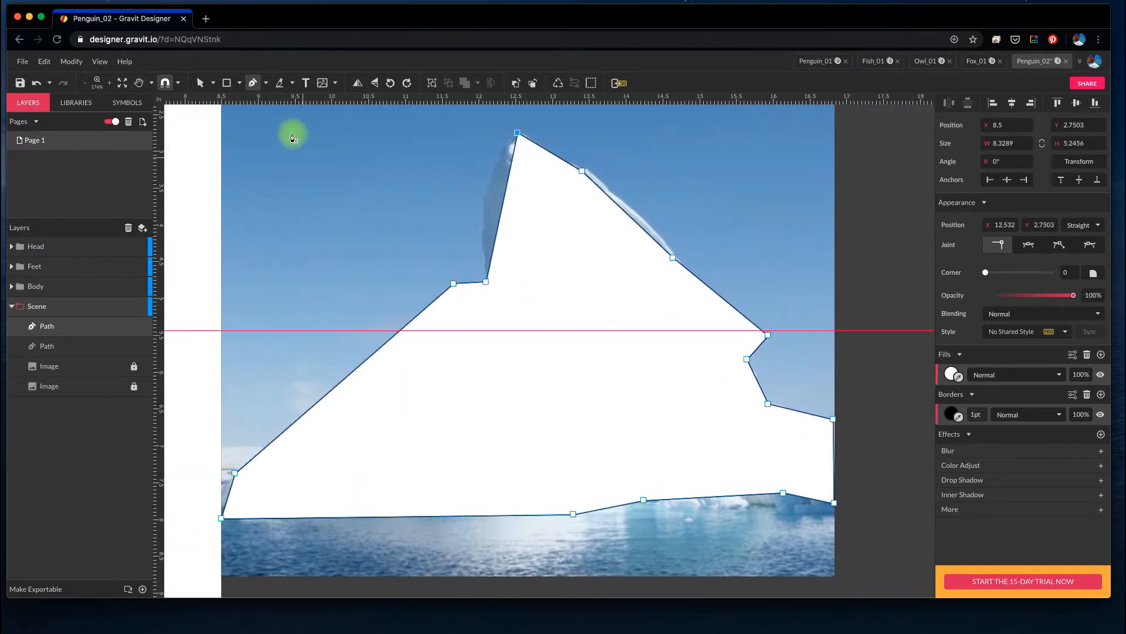
pyautogui.scroll(3, 224, 82)
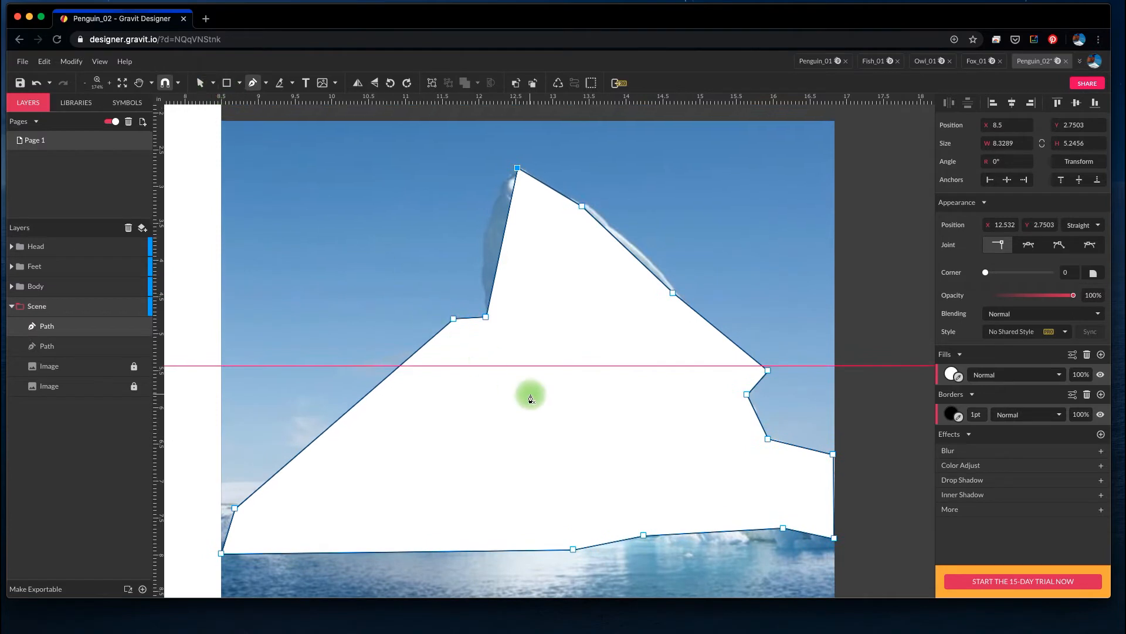
pyautogui.press('Escape')
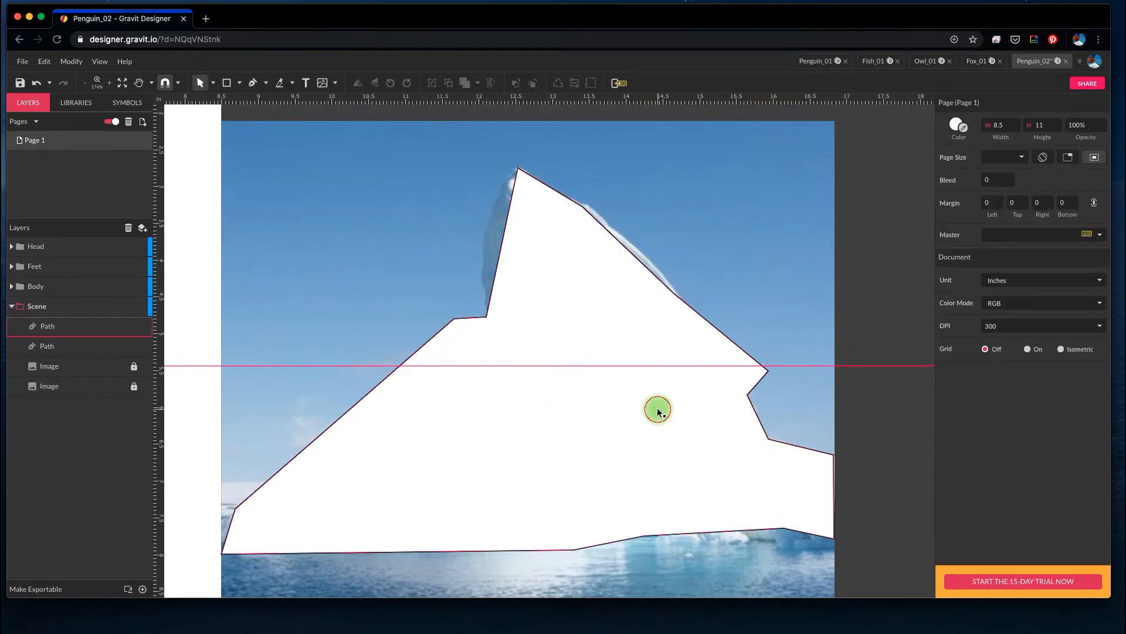
pyautogui.scroll(-1, 666, 439)
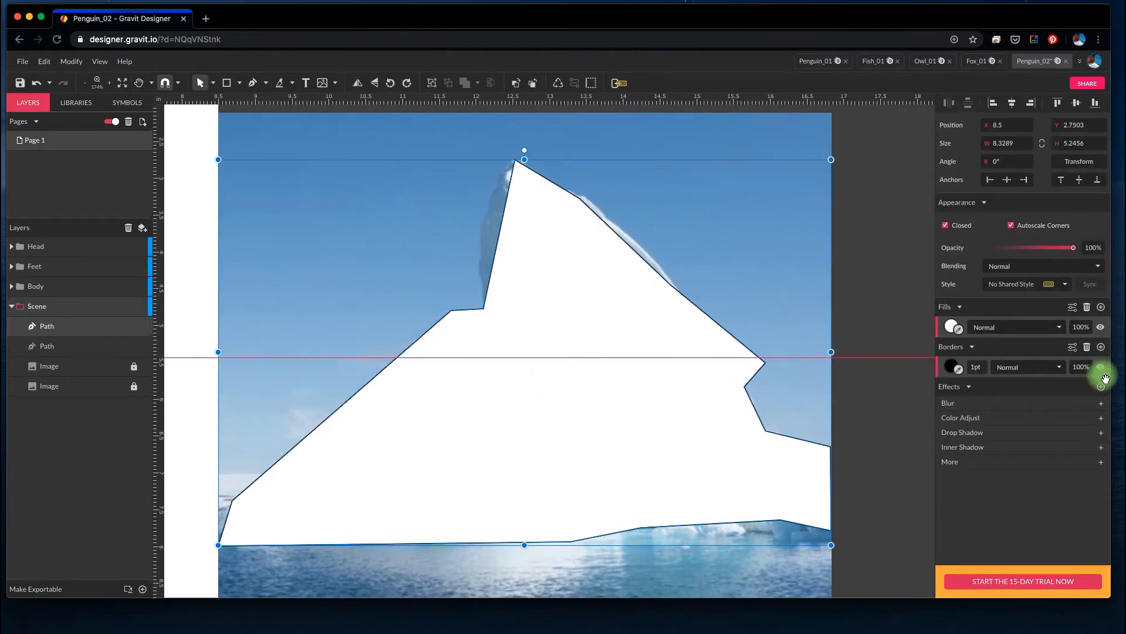
pyautogui.click(1088, 347)
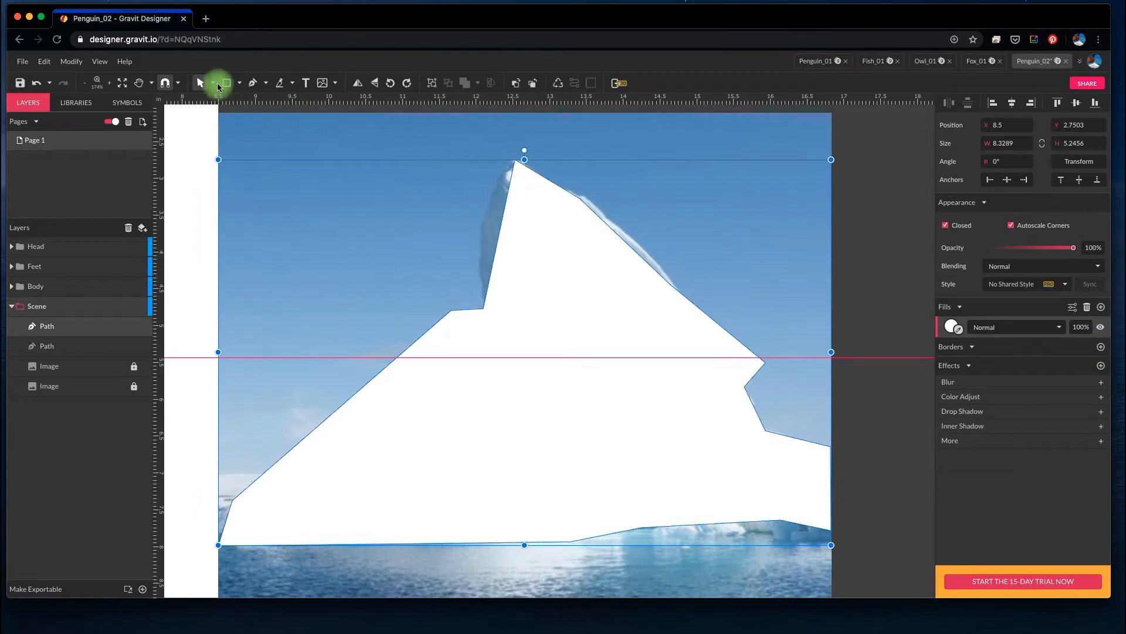
# - Make the peak anchor point a Disconnected joint with the Subselect tool and bend both adjoining segments toward the iceberg's edge
pyautogui.click(214, 84)
pyautogui.click(239, 116)
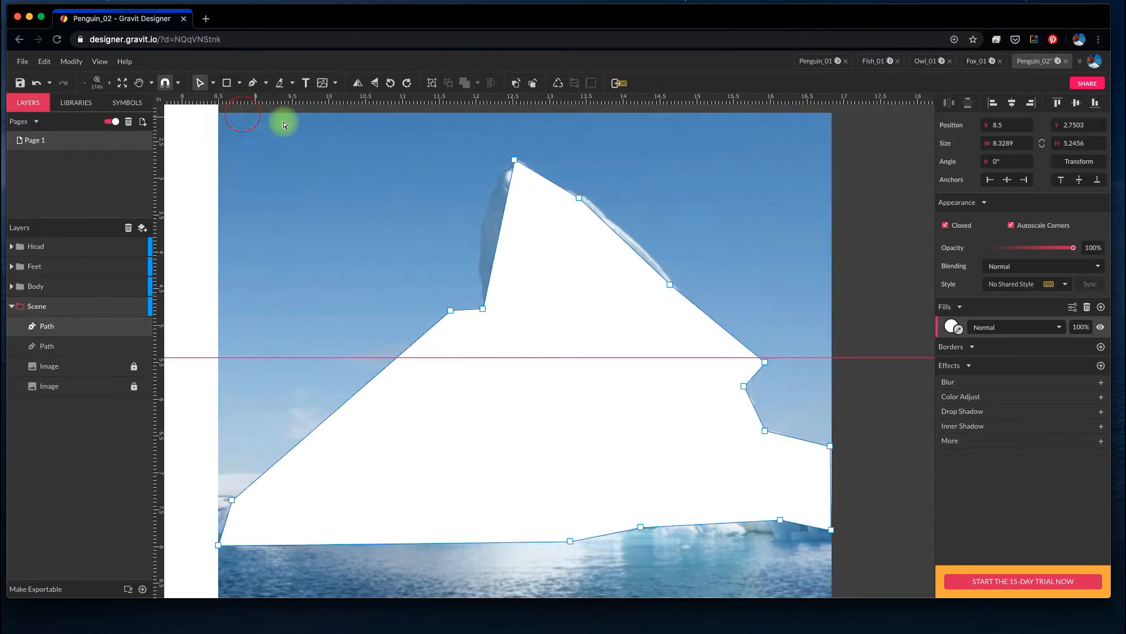
pyautogui.click(515, 159)
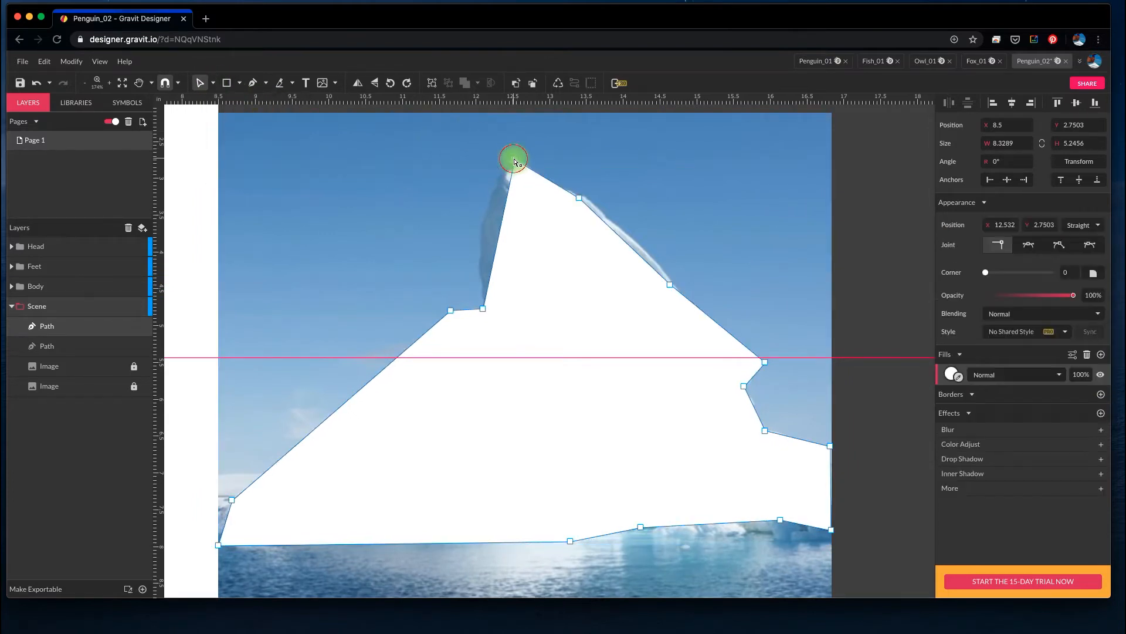
pyautogui.click(1030, 249)
pyautogui.click(1059, 244)
pyautogui.click(516, 169)
pyautogui.moveTo(487, 158); pyautogui.dragTo(481, 189)
pyautogui.click(543, 162)
pyautogui.moveTo(544, 166); pyautogui.dragTo(598, 156)
pyautogui.click(616, 307)
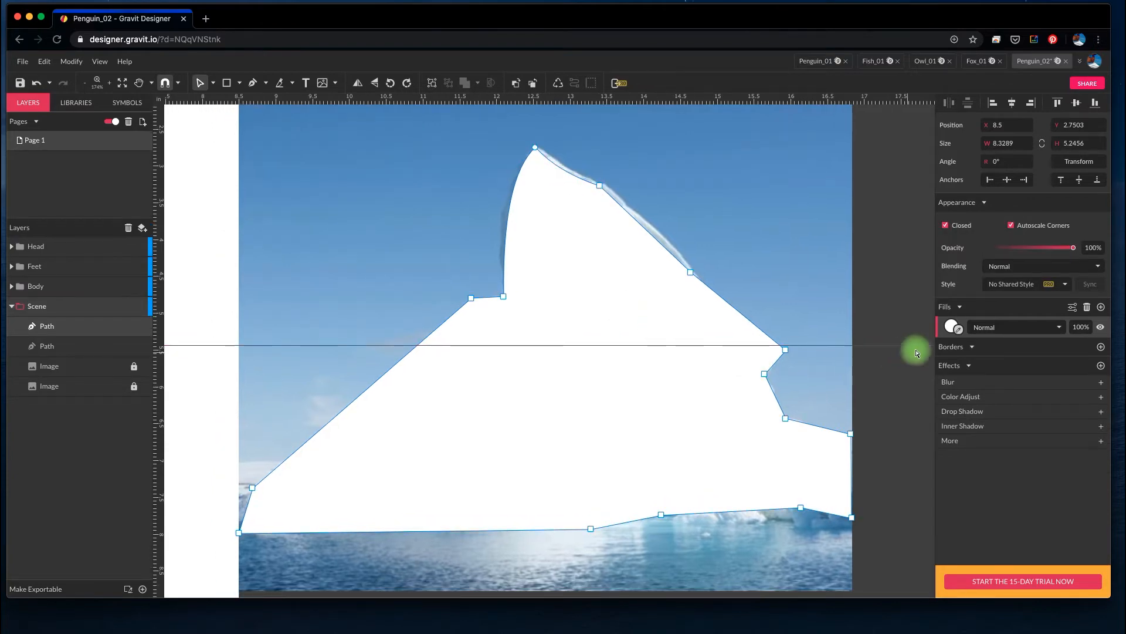
# - Lower the iceberg path's white fill opacity to 32% and deselect the path
pyautogui.click(953, 327)
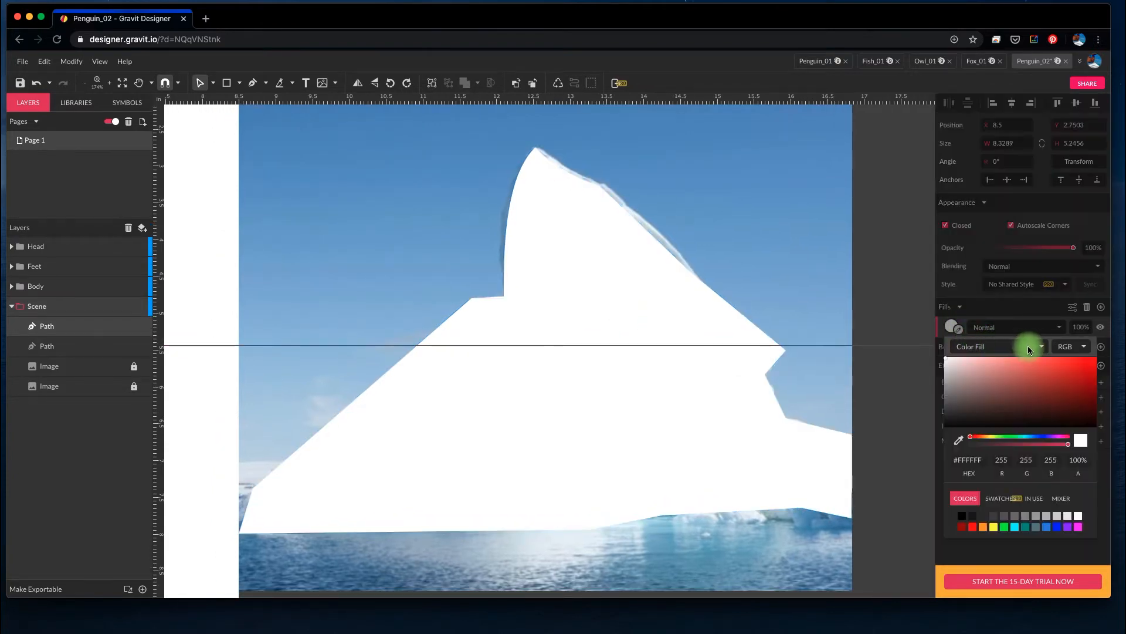
pyautogui.click(1067, 445)
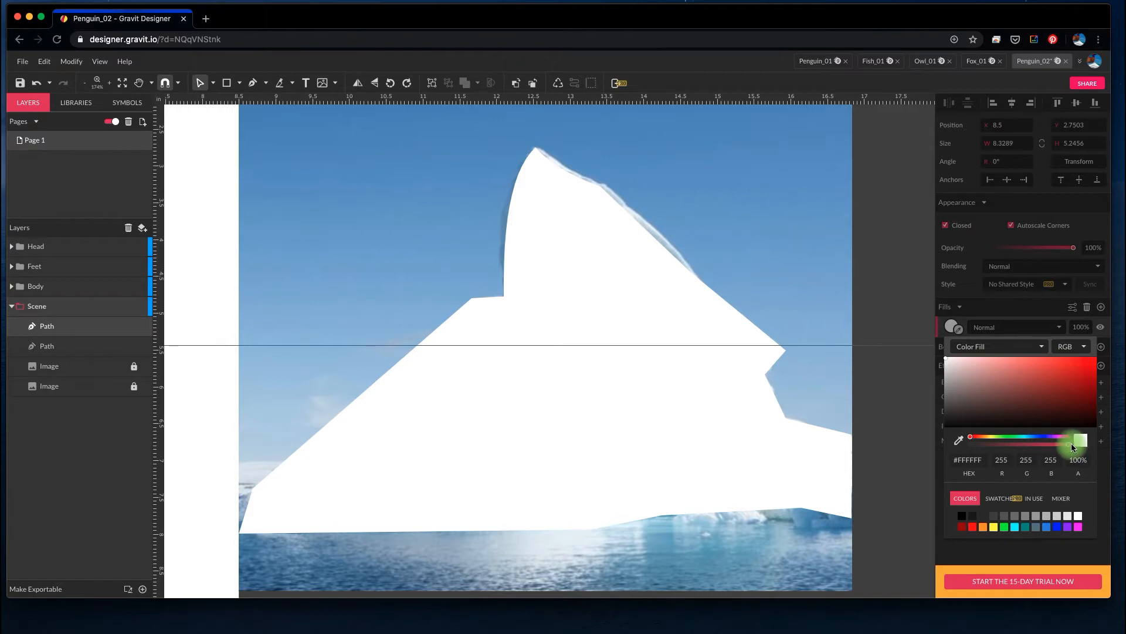
pyautogui.moveTo(1061, 443); pyautogui.dragTo(1002, 449)
pyautogui.click(777, 248)
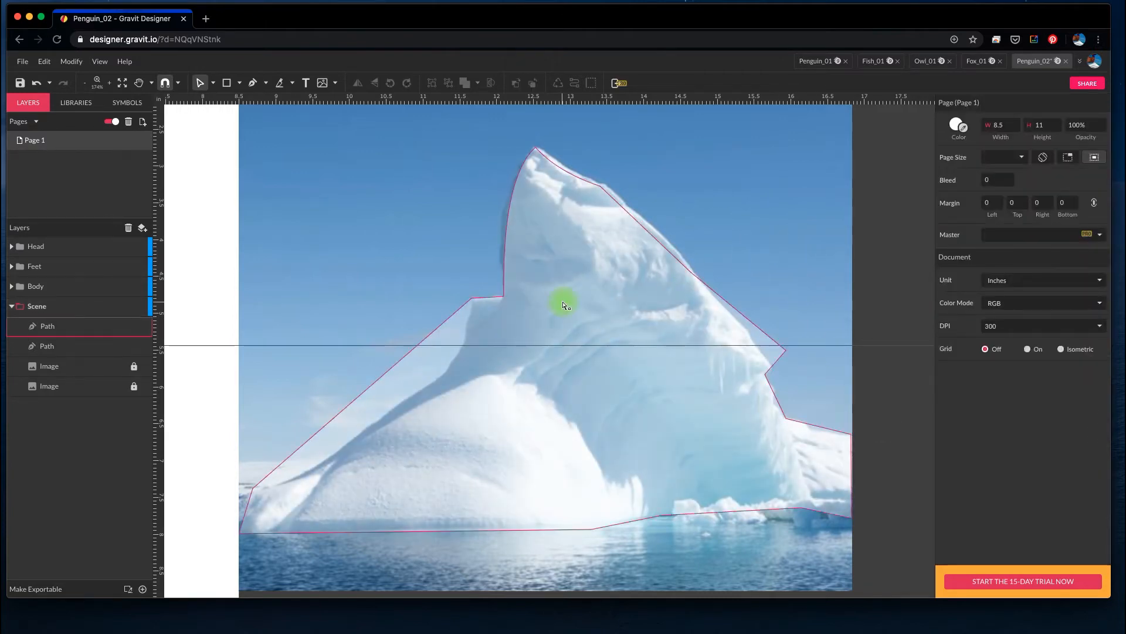
# - Make the lower-left anchor point a Disconnected joint and pull its upper handle to curve the left slope inward
pyautogui.scroll(-3, 564, 302)
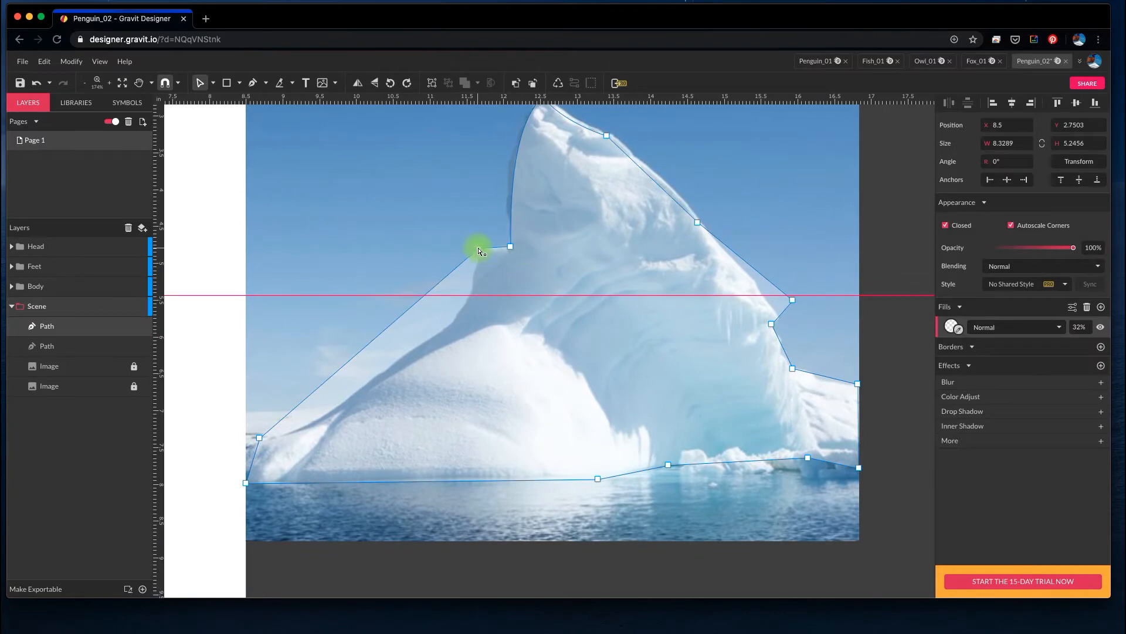
pyautogui.click(260, 439)
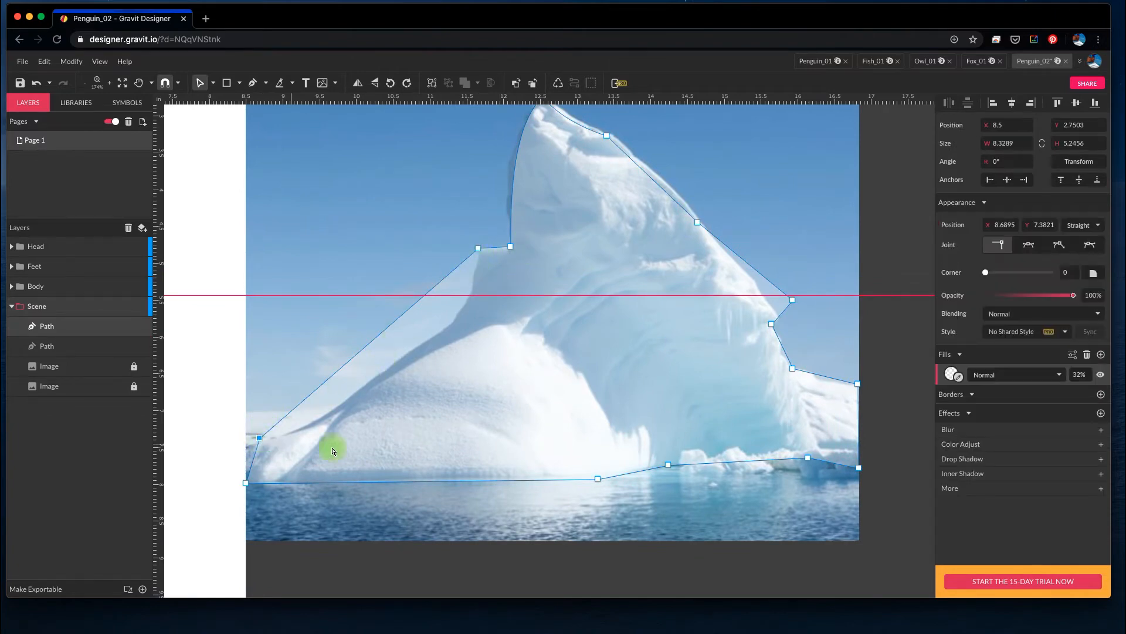
pyautogui.click(1028, 245)
pyautogui.click(1060, 246)
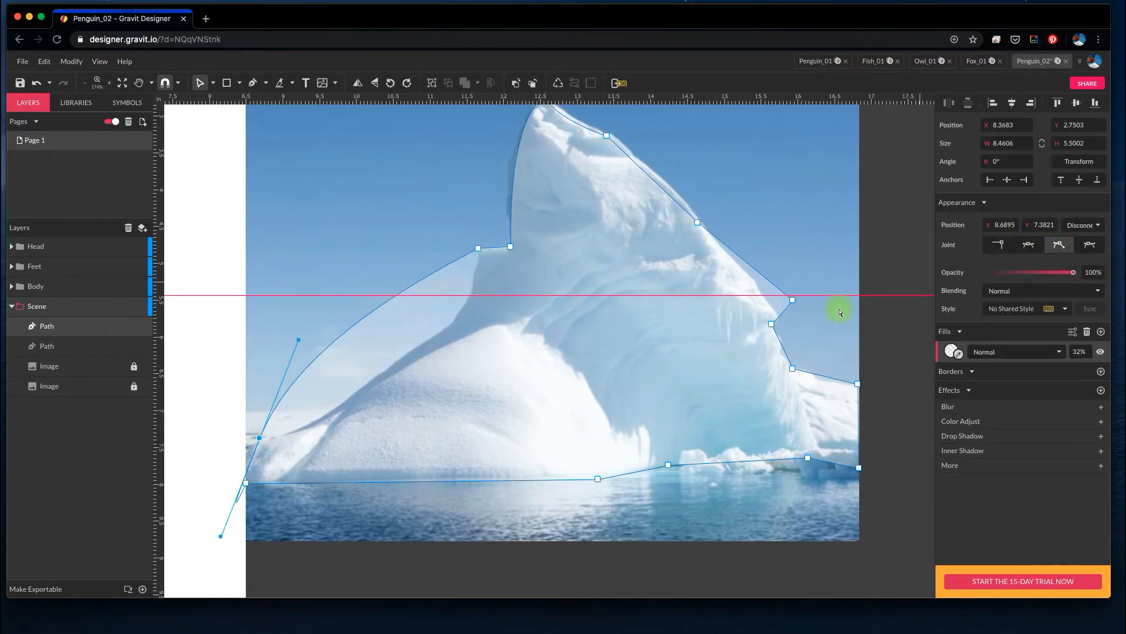
pyautogui.moveTo(301, 344); pyautogui.dragTo(366, 419)
# - Make the left ledge's outer anchor point a Disconnected joint and adjust the left slope's handles to match the photo
pyautogui.click(477, 248)
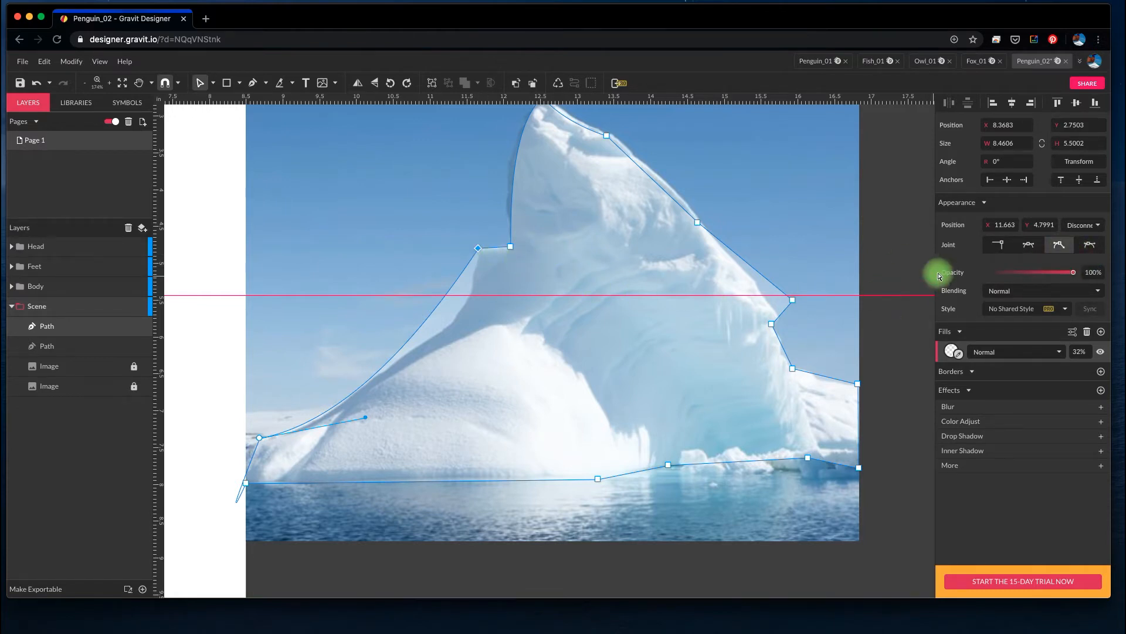
pyautogui.click(1029, 245)
pyautogui.click(1057, 249)
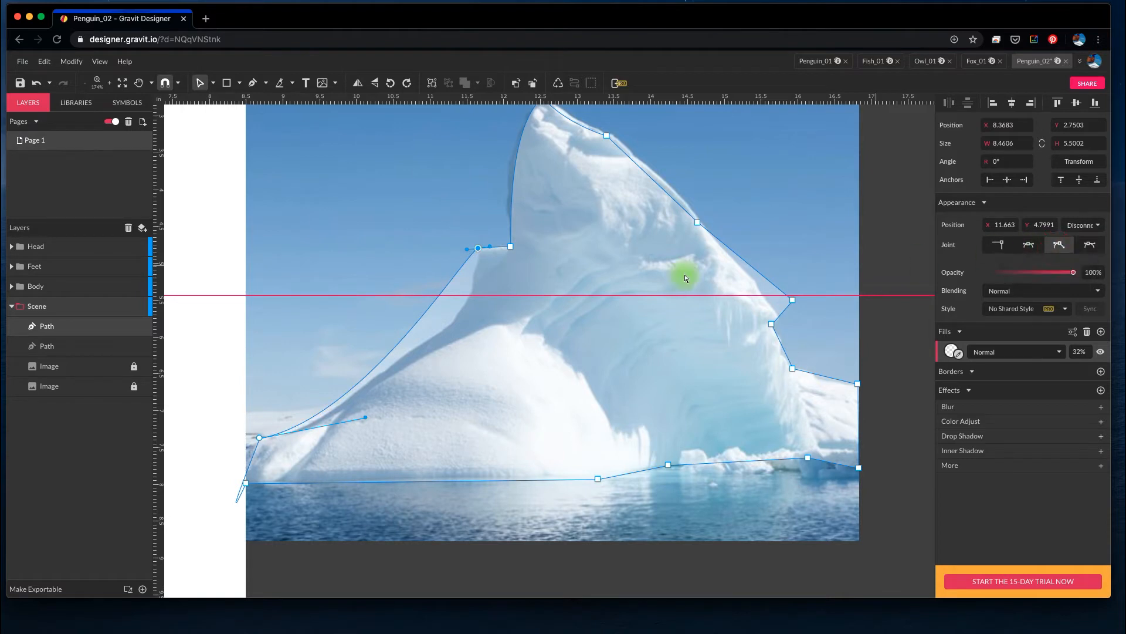
pyautogui.moveTo(467, 249); pyautogui.dragTo(497, 296)
pyautogui.moveTo(369, 420)
pyautogui.mouseDown()
pyautogui.moveTo(364, 407)
pyautogui.moveTo(361, 420)
pyautogui.mouseUp()
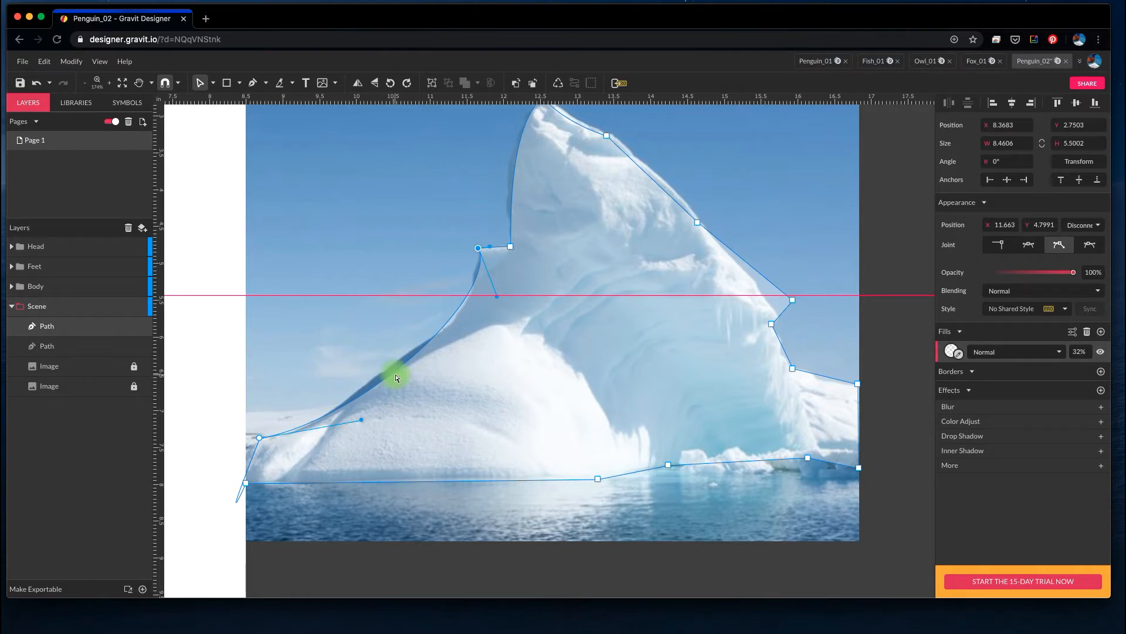
# - Add an anchor point midway along the left slope and reshape the curve at the iceberg's lower-left tip
pyautogui.moveTo(396, 376); pyautogui.dragTo(393, 374)
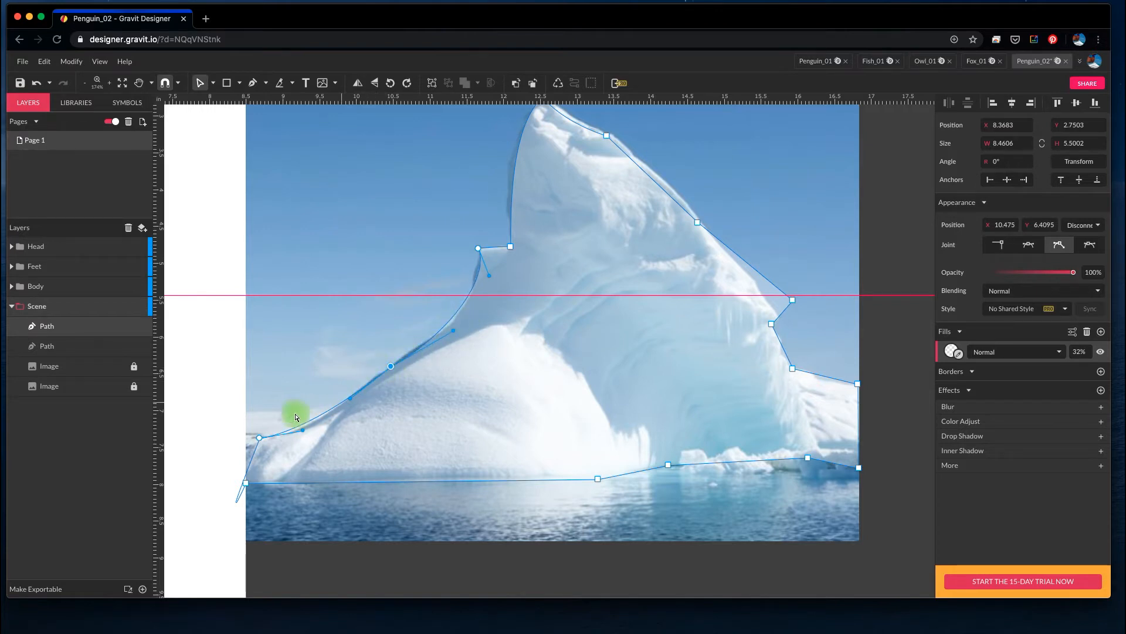
pyautogui.scroll(-3, 554, 301)
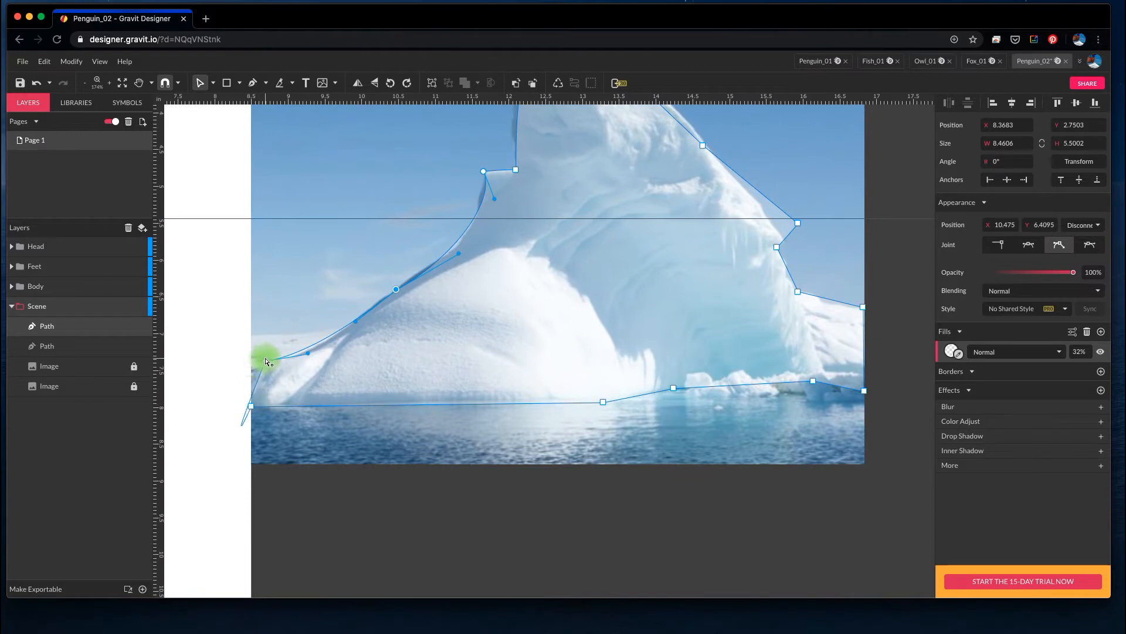
pyautogui.moveTo(265, 364); pyautogui.dragTo(242, 381)
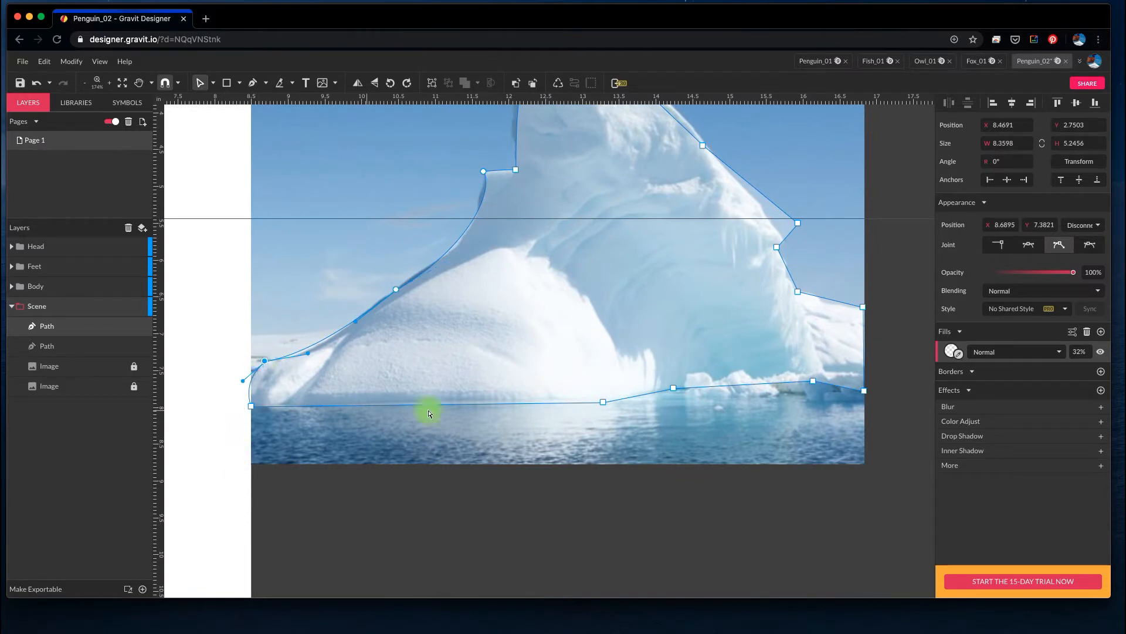
# - Move the upper anchor point of the right slope's notch inward to about X 15.80, Y 5.73 to meet the photo's ice edge
pyautogui.press('space')
pyautogui.moveTo(511, 409); pyautogui.dragTo(473, 414)
pyautogui.hscroll(5, 472, 414)
pyautogui.scroll(2, 595, 424)
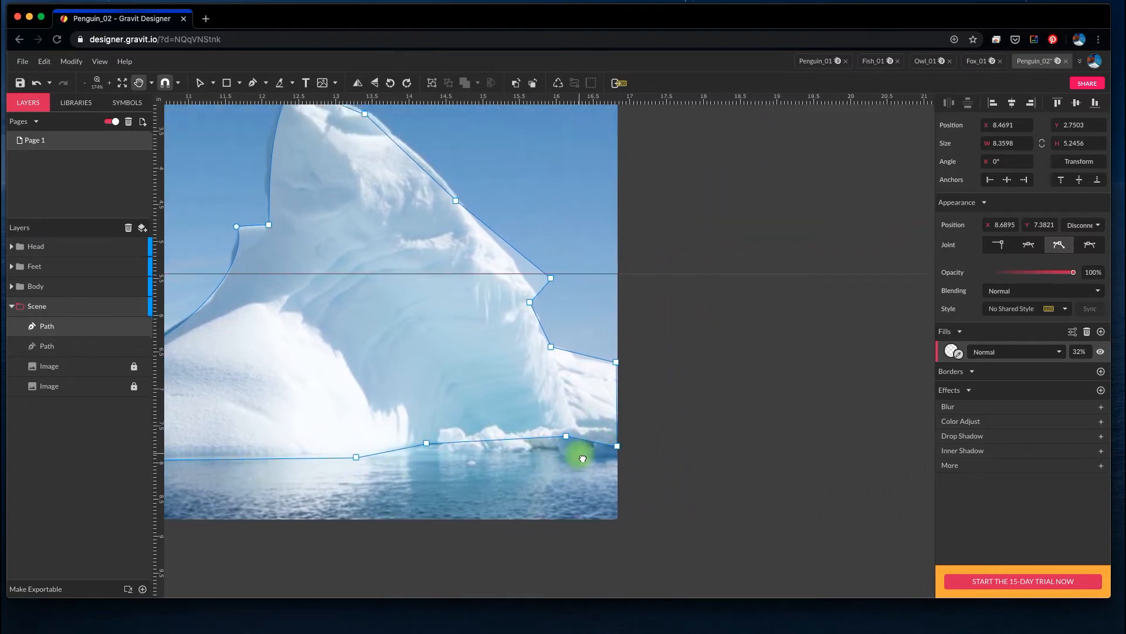
pyautogui.click(555, 285)
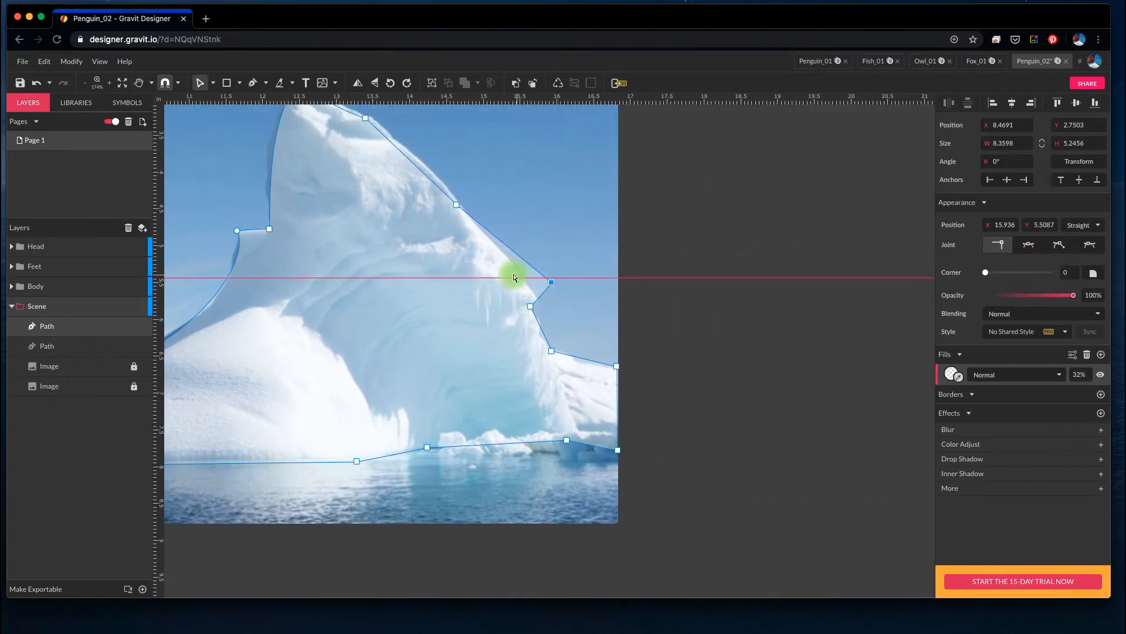
pyautogui.scroll(3, 514, 277)
pyautogui.hscroll(-1, 514, 278)
pyautogui.moveTo(569, 325); pyautogui.dragTo(561, 338)
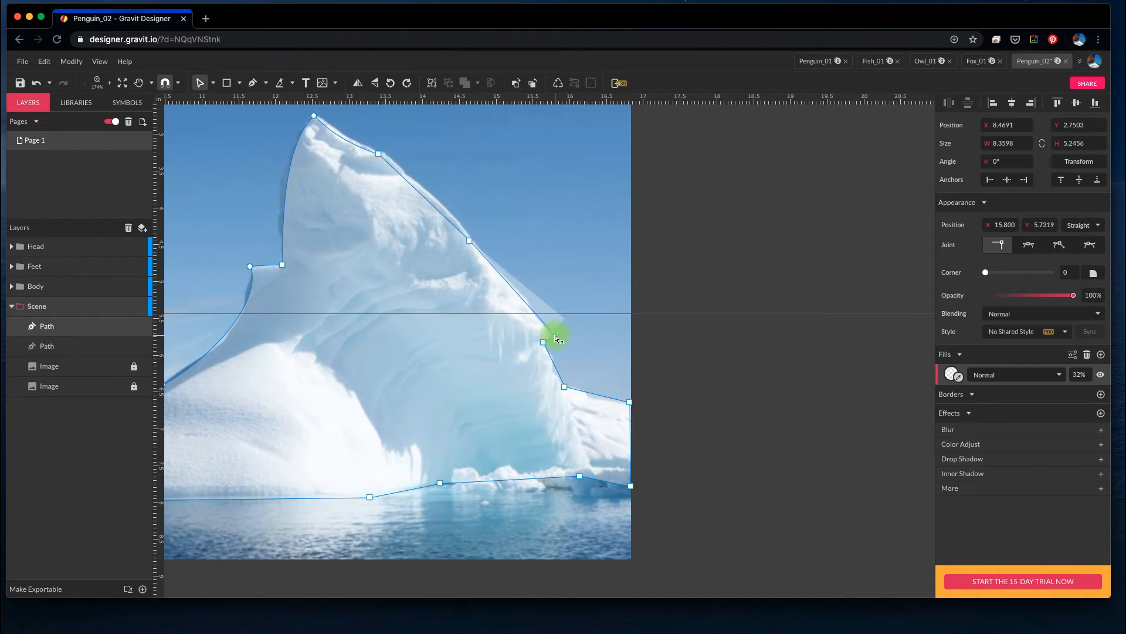
# - Make the anchor point midway down the right slope a Mirrored joint and adjust it and the shoulder anchor to match the photo
pyautogui.click(1028, 245)
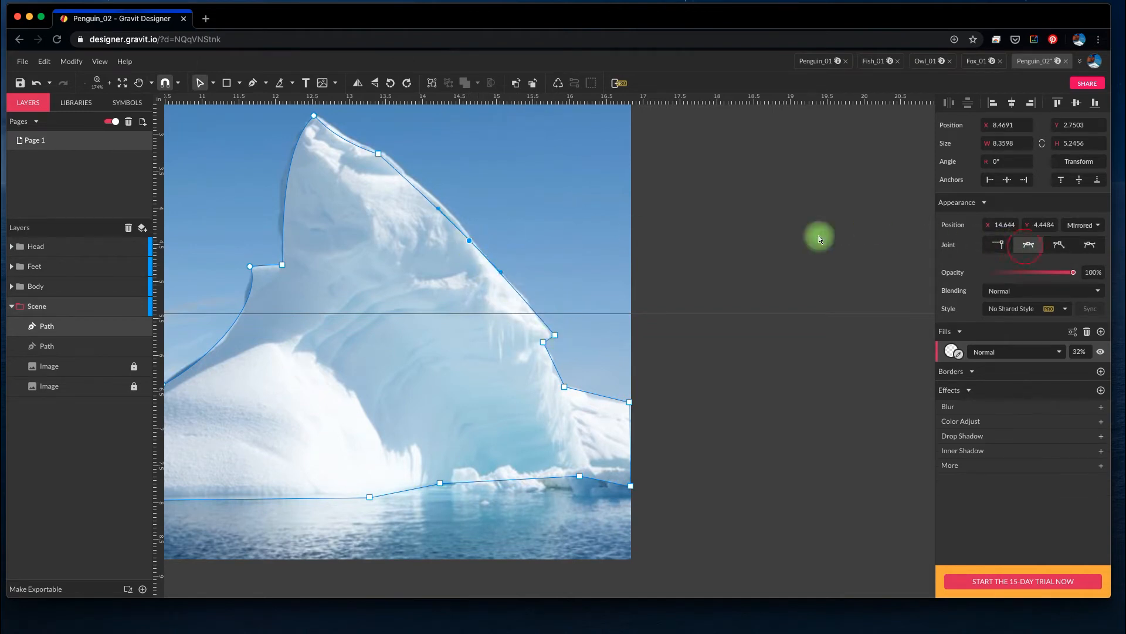
pyautogui.click(474, 240)
pyautogui.moveTo(472, 236); pyautogui.dragTo(477, 230)
pyautogui.moveTo(388, 286); pyautogui.dragTo(420, 332)
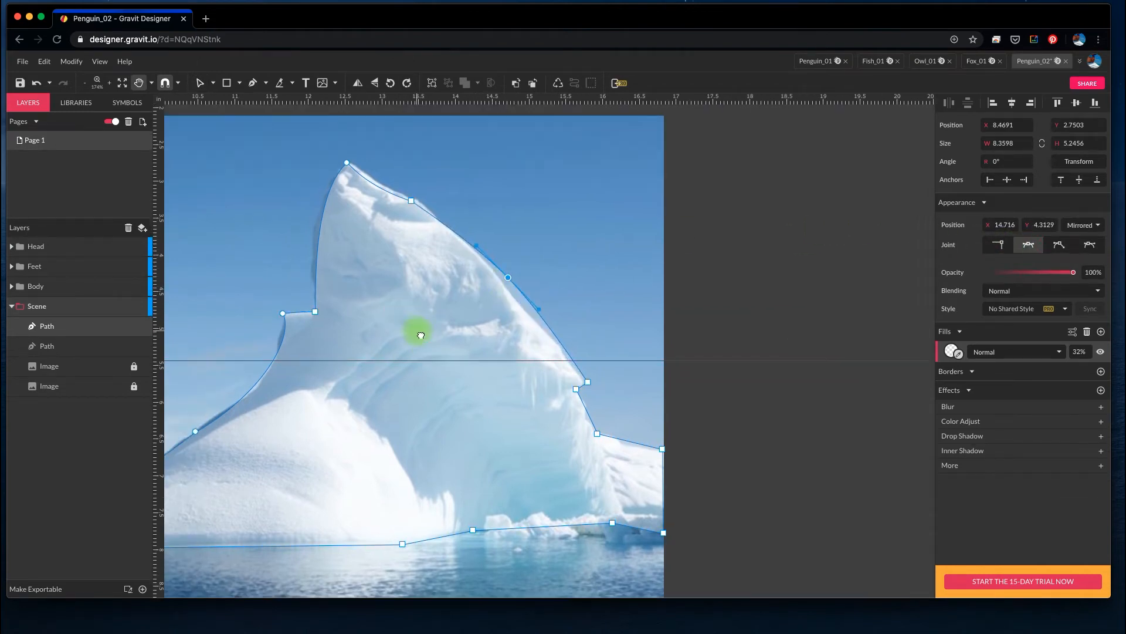
pyautogui.moveTo(412, 203); pyautogui.dragTo(416, 200)
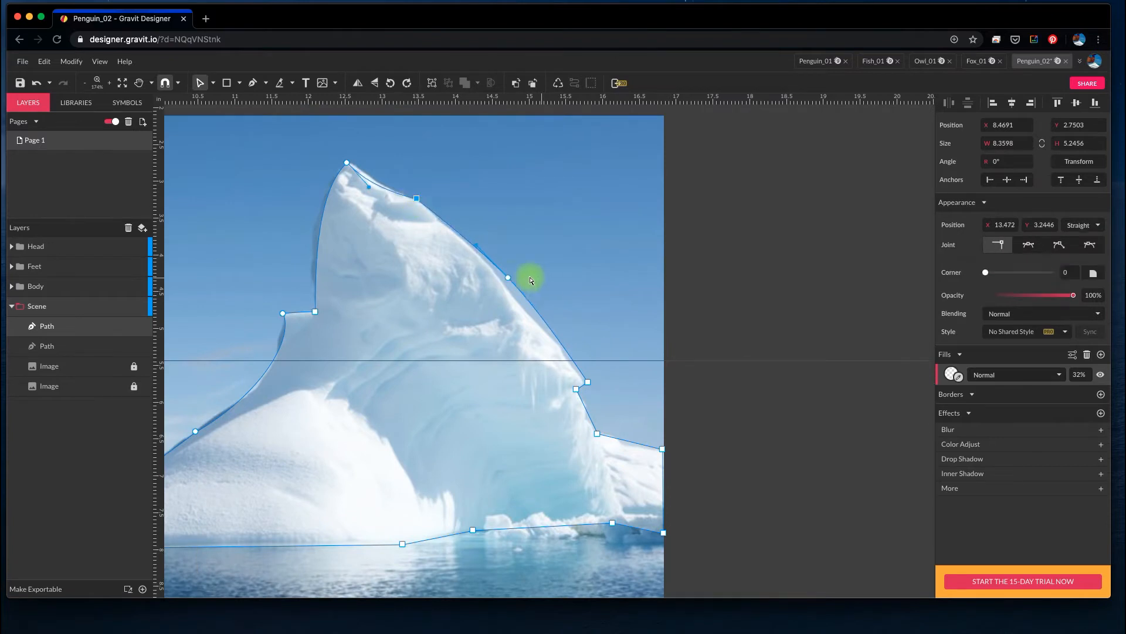
pyautogui.moveTo(508, 278); pyautogui.dragTo(503, 279)
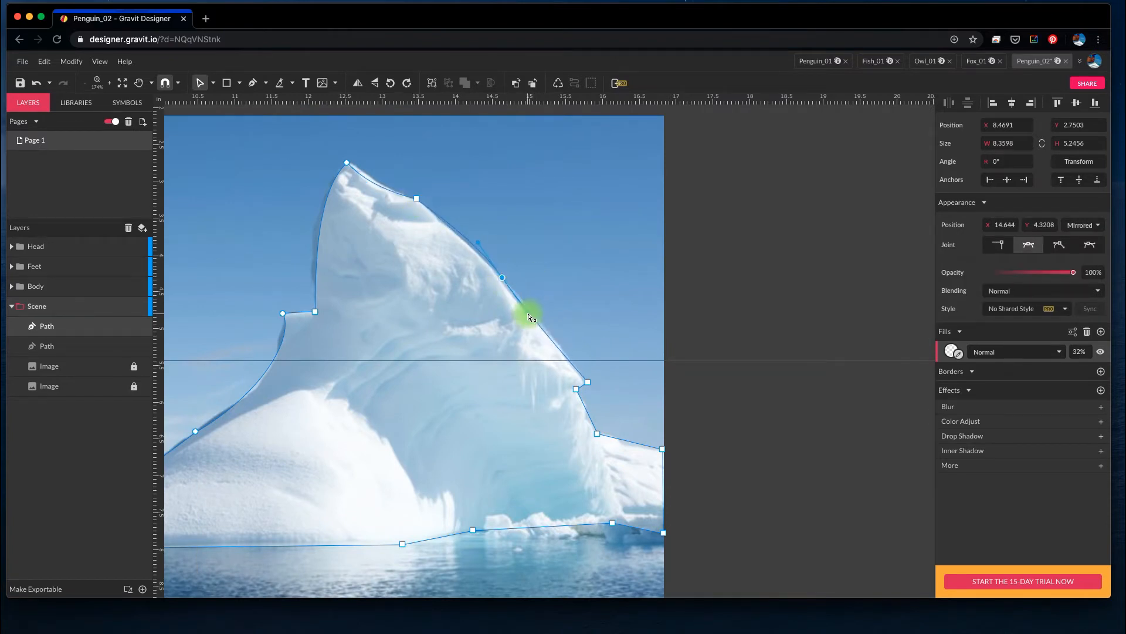
pyautogui.click(584, 309)
pyautogui.click(492, 293)
pyautogui.moveTo(587, 425); pyautogui.dragTo(665, 413)
# - Select the whole iceberg path and raise its white fill opacity to 100%
pyautogui.click(952, 326)
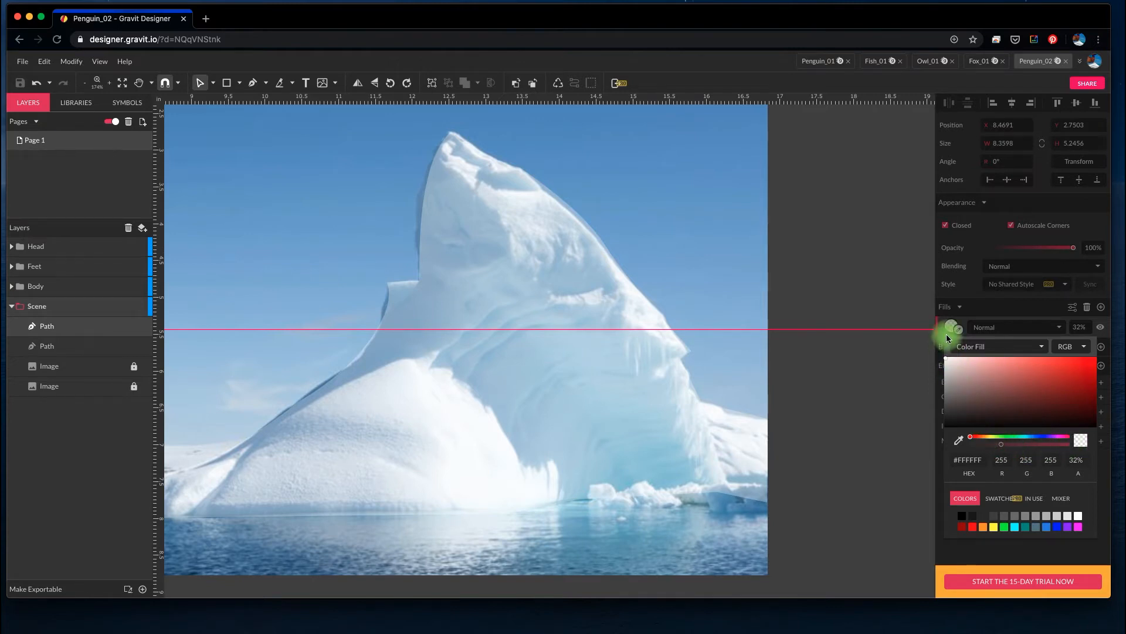
pyautogui.click(771, 330)
pyautogui.click(215, 83)
pyautogui.click(238, 101)
pyautogui.click(610, 393)
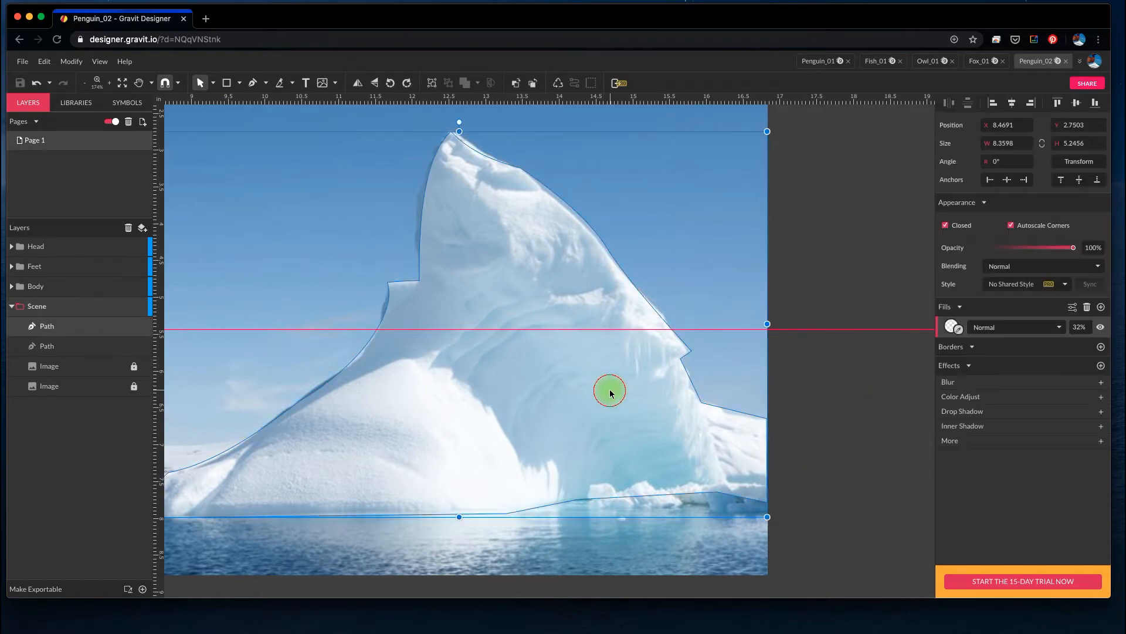
pyautogui.click(951, 326)
pyautogui.moveTo(1000, 444); pyautogui.dragTo(1076, 444)
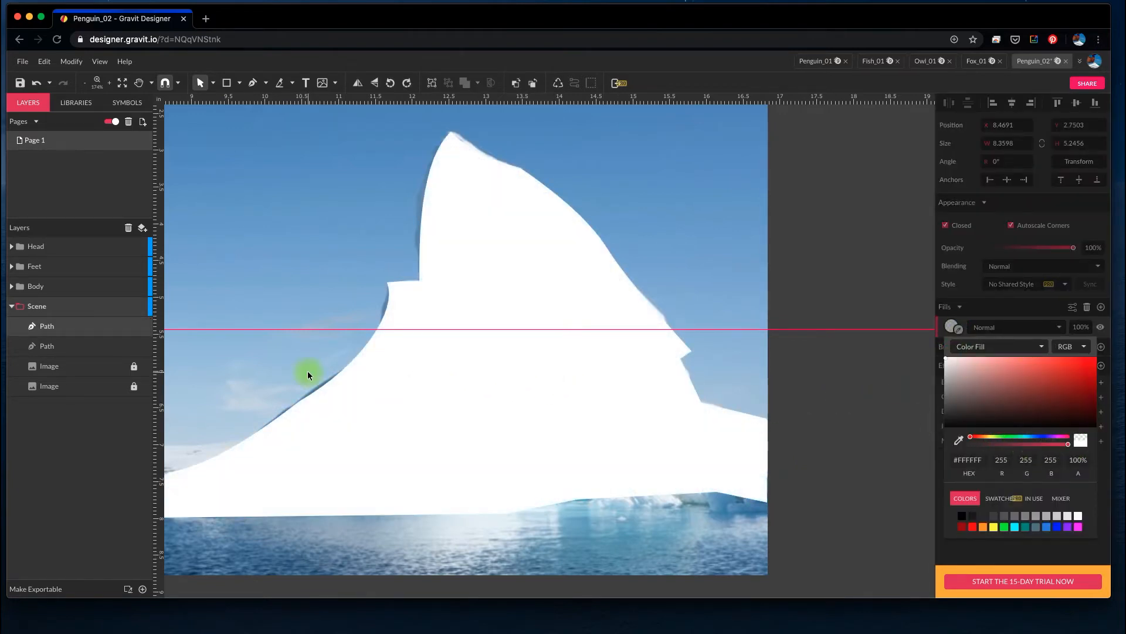
# - Move the white iceberg path off the photo to the empty canvas at its lower right
pyautogui.scroll(-5, 307, 371)
pyautogui.moveTo(253, 381); pyautogui.dragTo(390, 368)
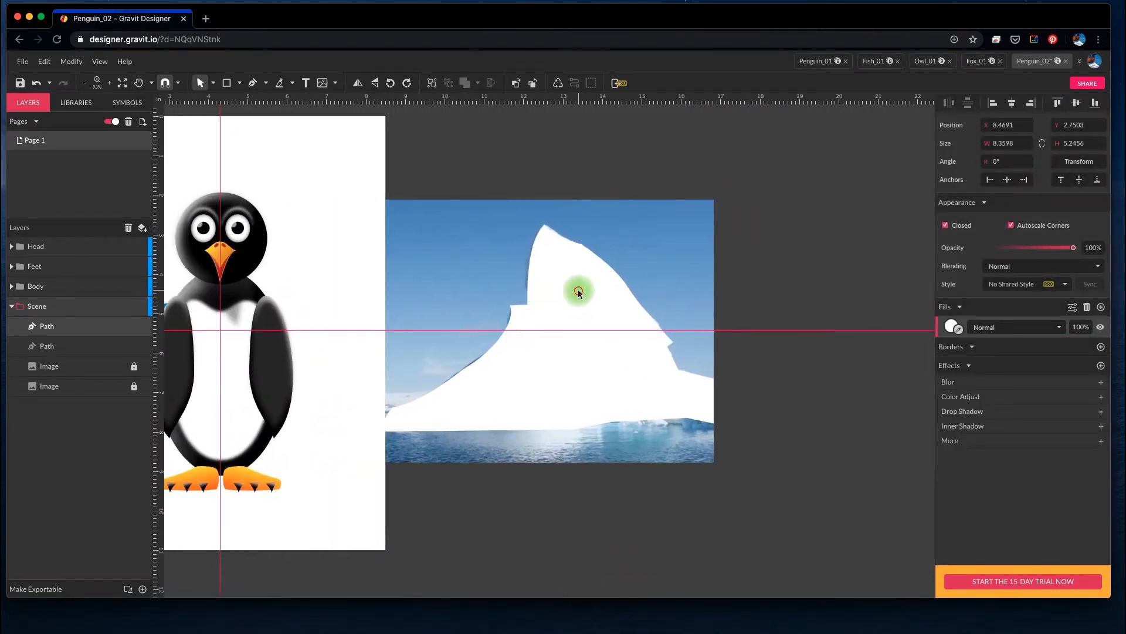
pyautogui.moveTo(579, 291); pyautogui.dragTo(772, 450)
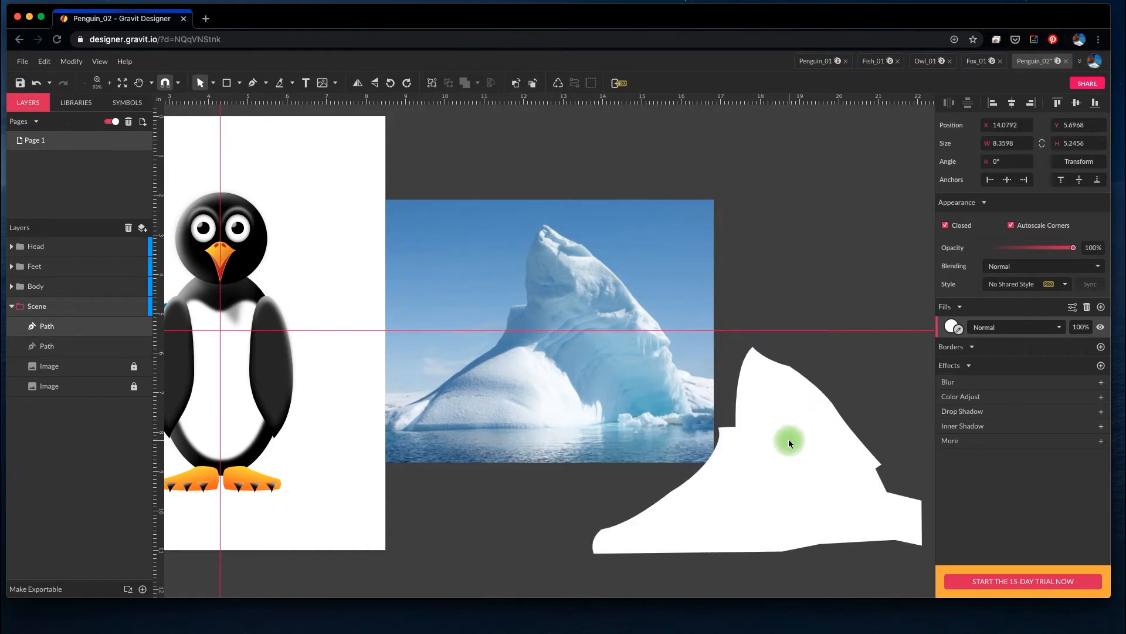
# - Fill the iceberg with a light blue sampled from the photo and place it behind the penguin, overlapping the page's right edge
pyautogui.hscroll(-3, 528, 434)
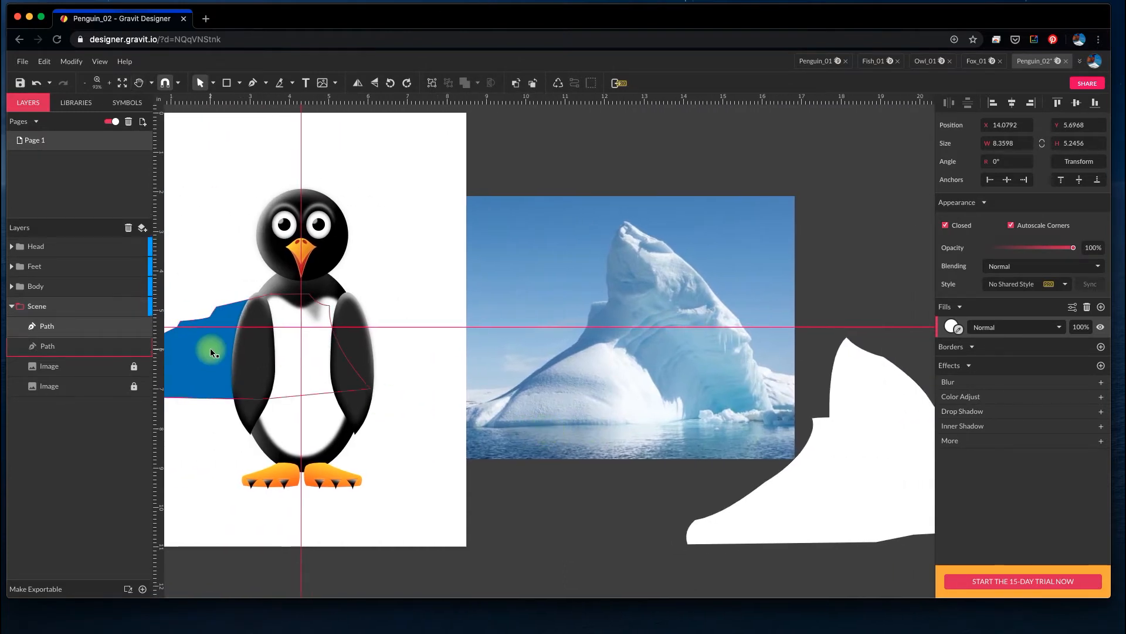
pyautogui.moveTo(595, 407); pyautogui.dragTo(519, 407)
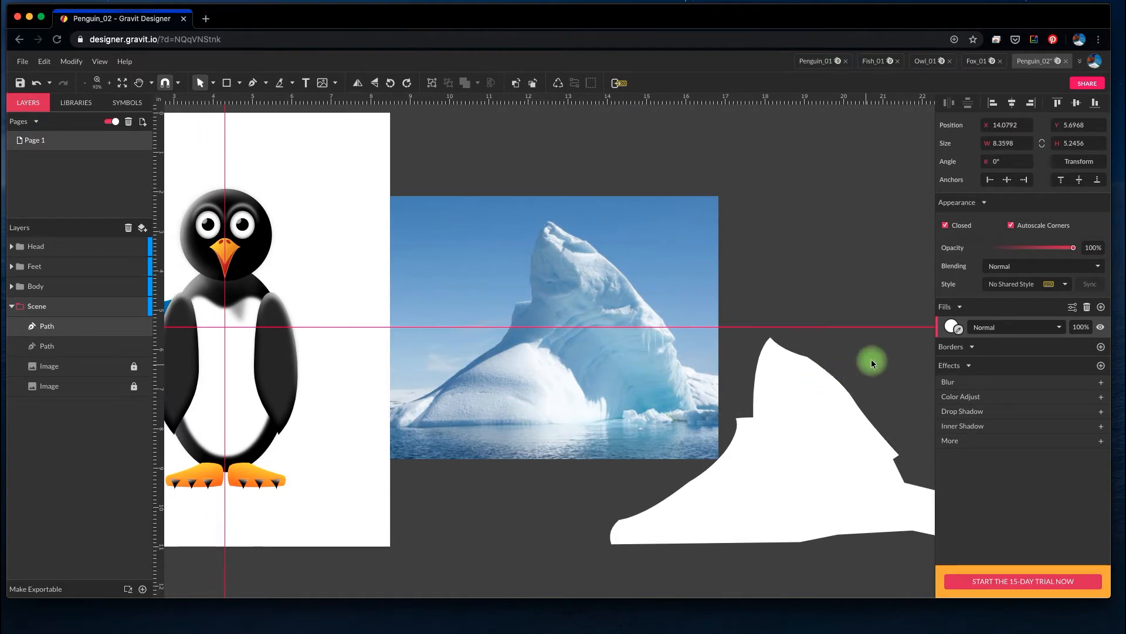
pyautogui.moveTo(958, 333); pyautogui.dragTo(672, 433)
pyautogui.hscroll(-3, 806, 445)
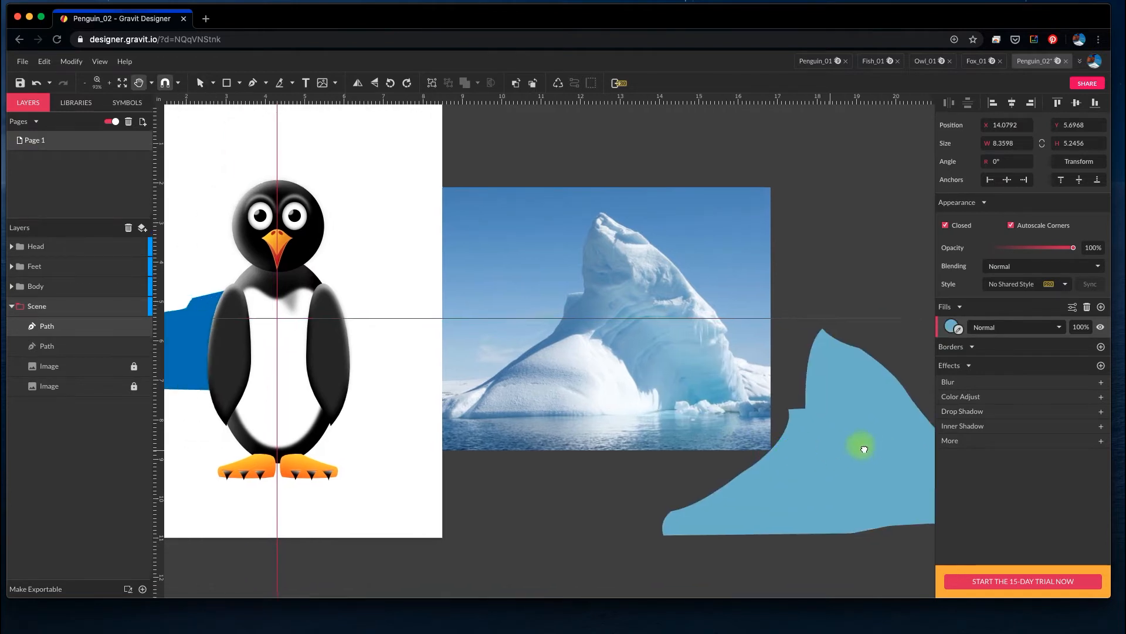
pyautogui.moveTo(956, 333); pyautogui.dragTo(455, 333)
pyautogui.hscroll(2, 853, 469)
pyautogui.hscroll(-2, 850, 465)
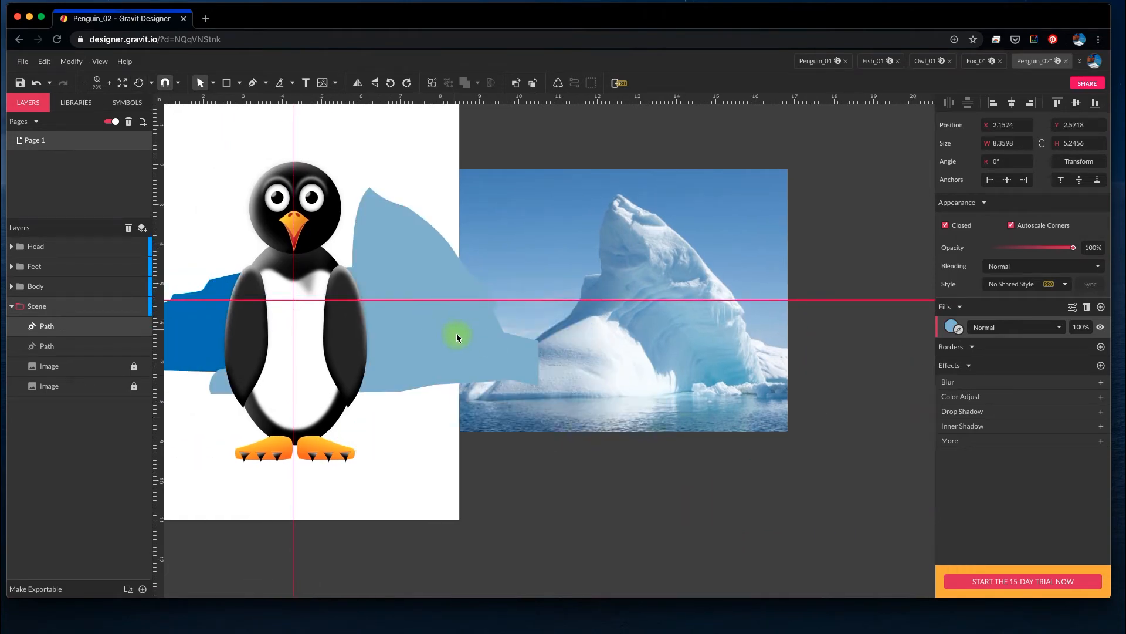
# - Unlock and hide both reference images in the Scene layer
pyautogui.scroll(-5, 433, 282)
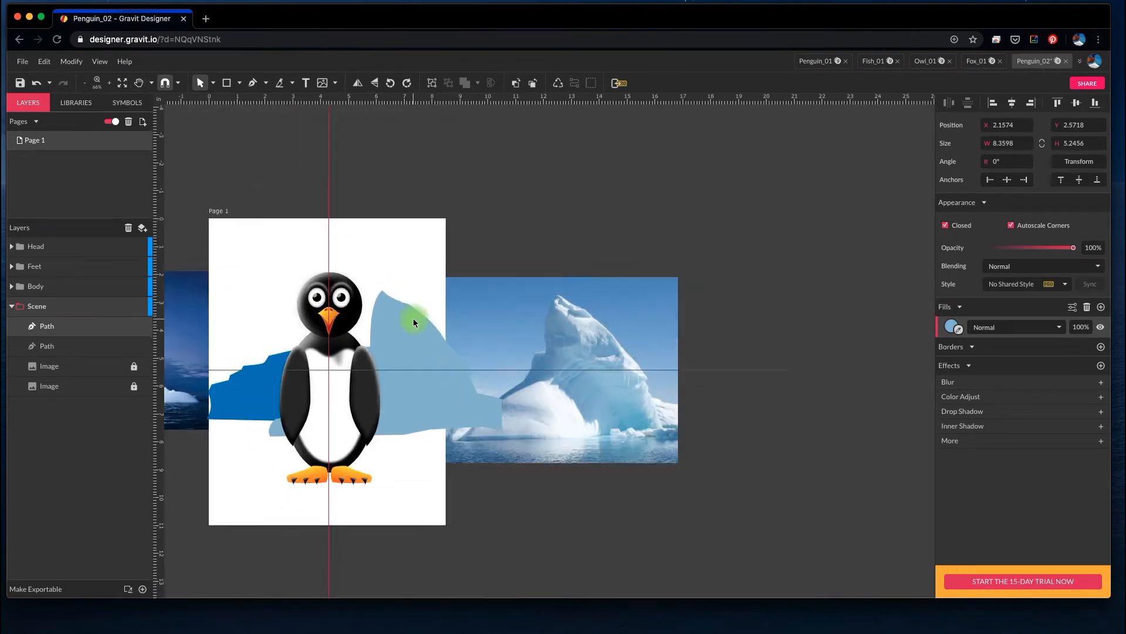
pyautogui.click(522, 307)
pyautogui.click(130, 368)
pyautogui.click(132, 389)
pyautogui.click(146, 368)
pyautogui.click(147, 391)
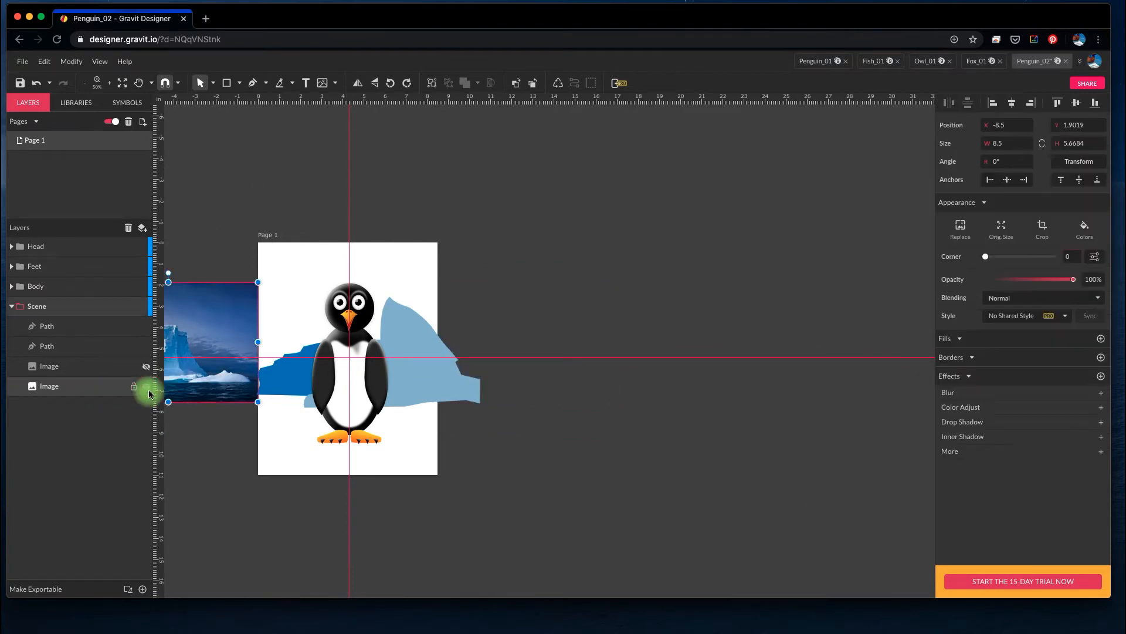
pyautogui.click(147, 388)
# - Shrink the light blue iceberg to about 4.83 × 3.03 in and position it beside the penguin at the page's right edge
pyautogui.press('space')
pyautogui.moveTo(250, 437); pyautogui.dragTo(268, 436)
pyautogui.click(432, 355)
pyautogui.moveTo(495, 297); pyautogui.dragTo(440, 371)
pyautogui.click(513, 330)
pyautogui.click(377, 322)
pyautogui.moveTo(407, 322)
pyautogui.mouseDown()
pyautogui.moveTo(423, 315)
pyautogui.moveTo(415, 319)
pyautogui.mouseUp()
pyautogui.click(437, 365)
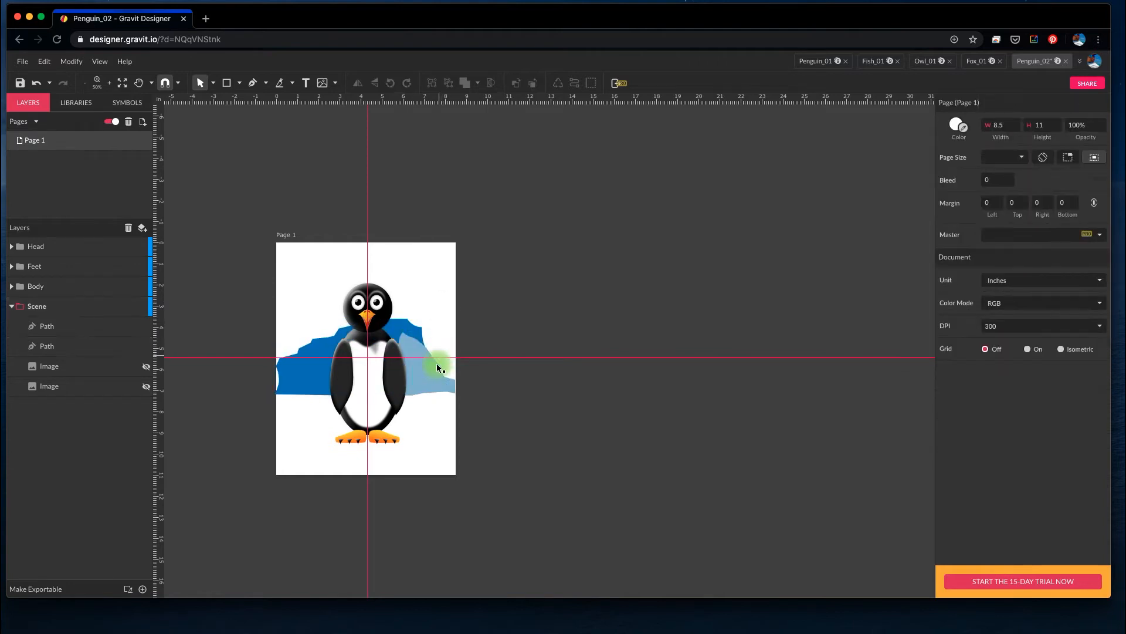
pyautogui.click(432, 367)
pyautogui.click(508, 322)
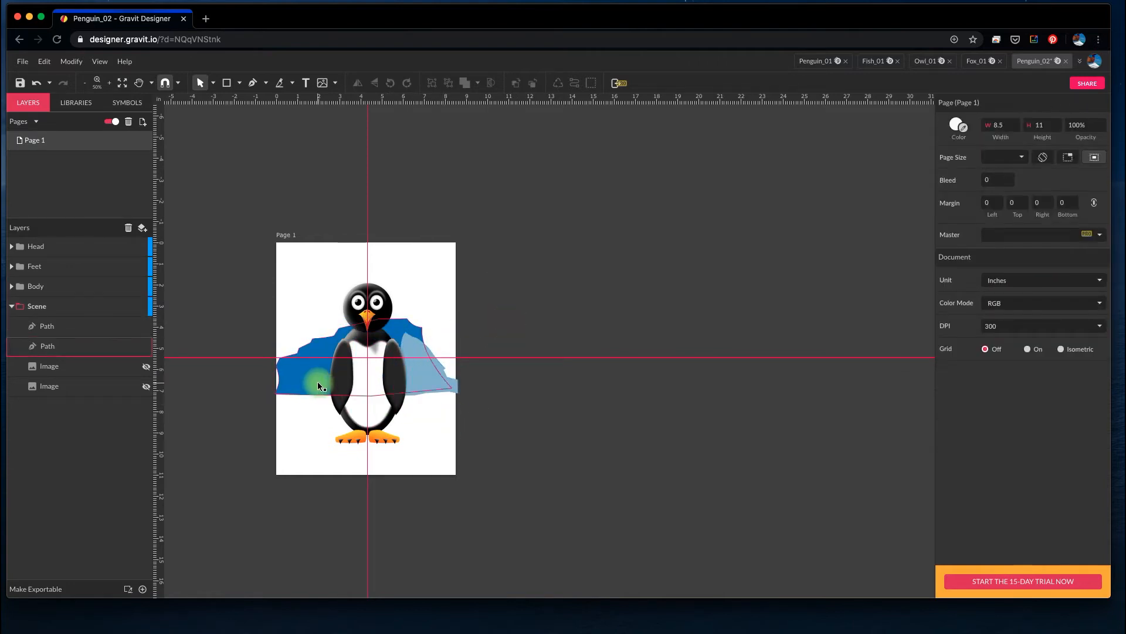
# - Move the dark blue iceberg down to about X 0, Y 3.92 and shift the light blue one to about X 3.76, Y 4.54
pyautogui.scroll(3, 319, 381)
pyautogui.click(533, 364)
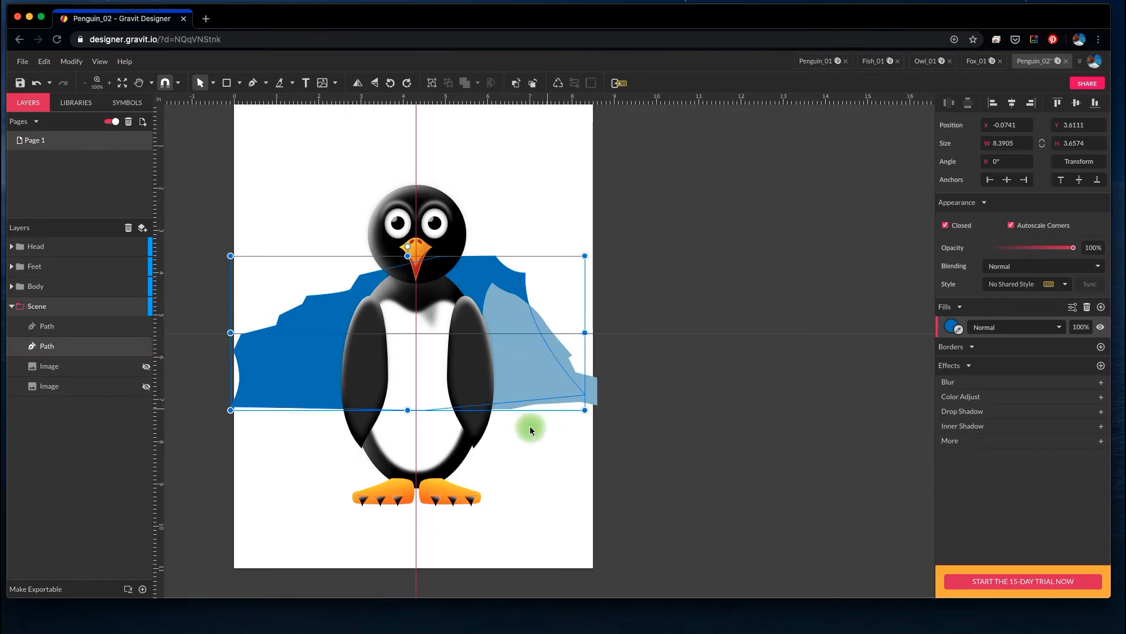
pyautogui.moveTo(543, 367); pyautogui.dragTo(546, 385)
pyautogui.press('super+x')
pyautogui.click(567, 377)
pyautogui.press('super+z')
pyautogui.click(565, 374)
pyautogui.moveTo(565, 374); pyautogui.dragTo(557, 375)
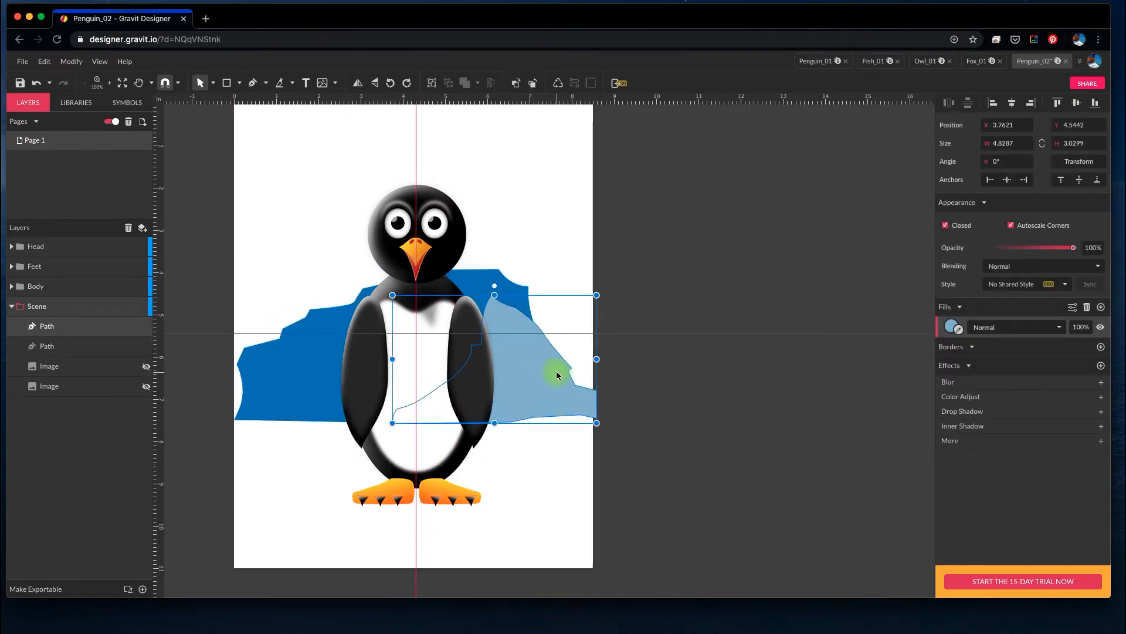
# - Resize the light blue iceberg to about 5.70 × 3.58 in and place it at about X 3.16, Y 4.19, overhanging the page's right edge
pyautogui.moveTo(597, 296); pyautogui.dragTo(665, 246)
pyautogui.moveTo(558, 344); pyautogui.dragTo(503, 298)
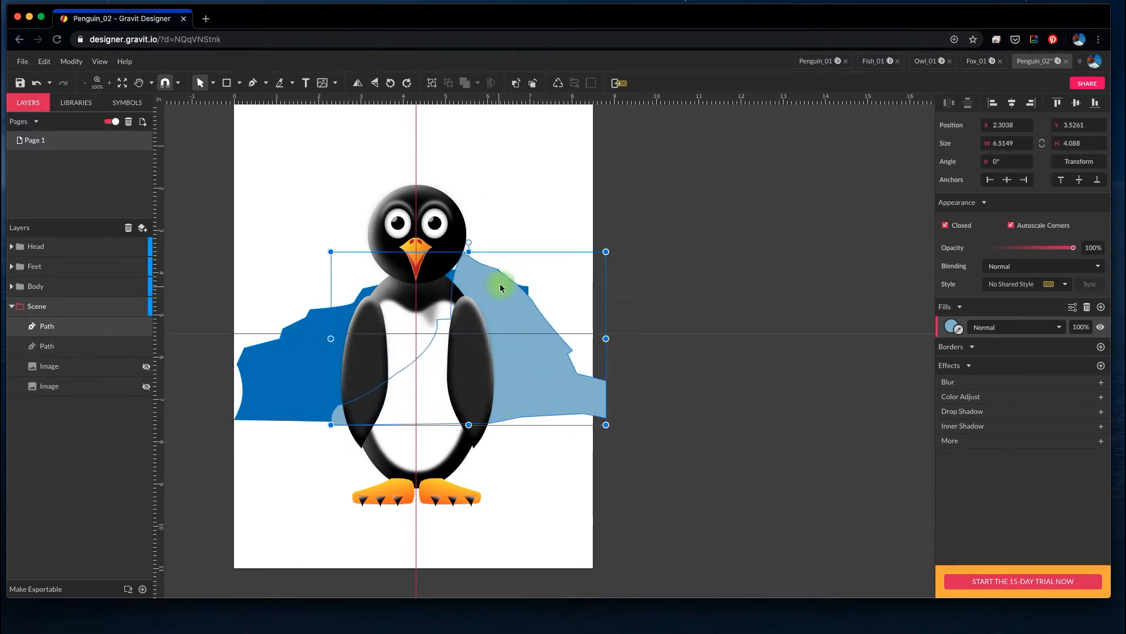
pyautogui.moveTo(508, 346); pyautogui.dragTo(541, 339)
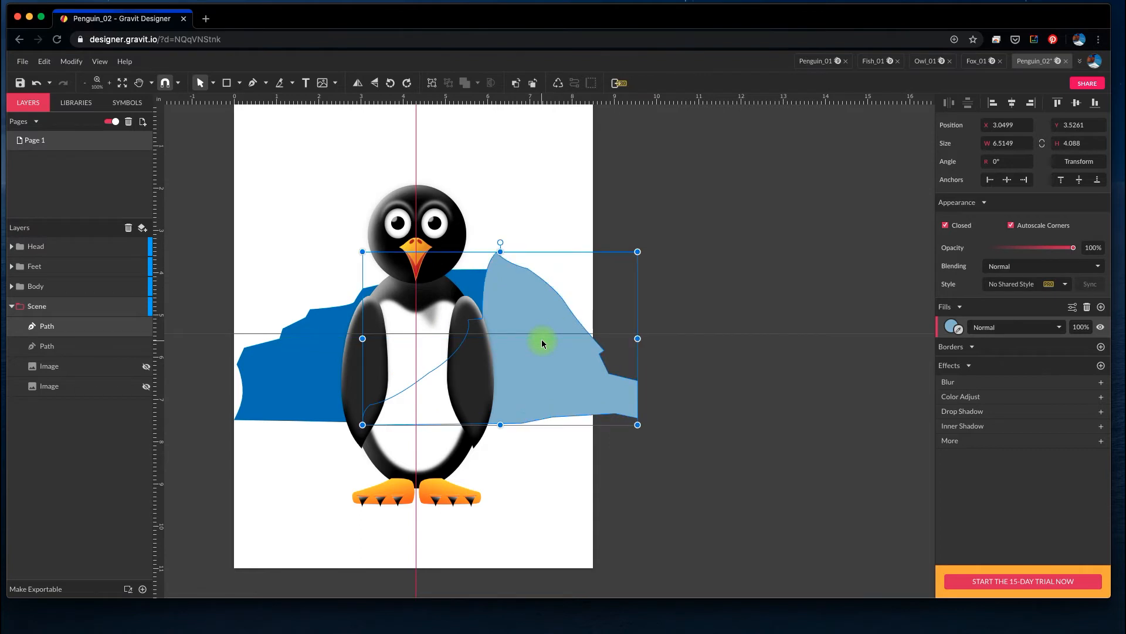
pyautogui.moveTo(637, 252); pyautogui.dragTo(604, 272)
pyautogui.moveTo(536, 350)
pyautogui.mouseDown()
pyautogui.moveTo(548, 355)
pyautogui.moveTo(538, 355)
pyautogui.mouseUp()
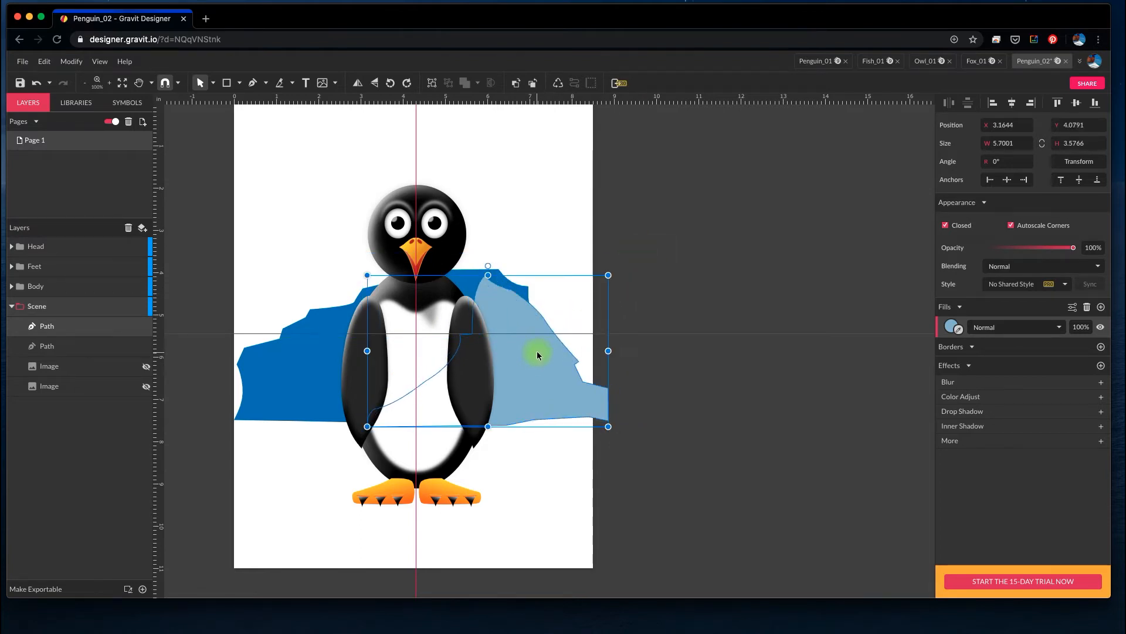
# - Shift the dark blue iceberg left so that it extends slightly past the page's left edge, and deselect it
pyautogui.click(346, 368)
pyautogui.click(313, 367)
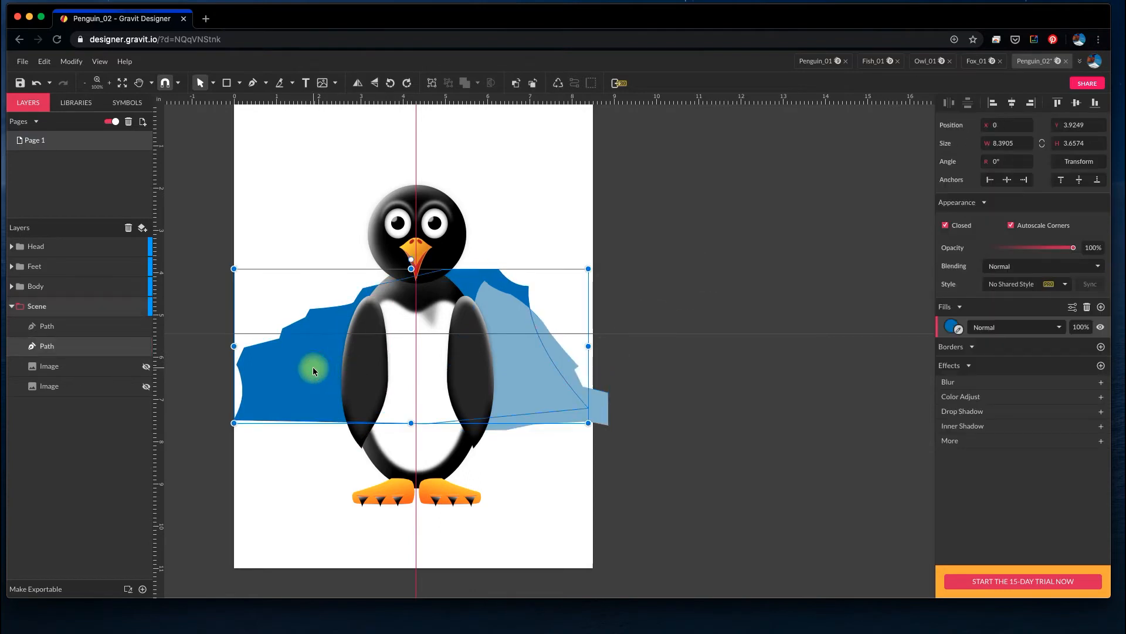
pyautogui.moveTo(307, 368); pyautogui.dragTo(302, 367)
pyautogui.click(573, 275)
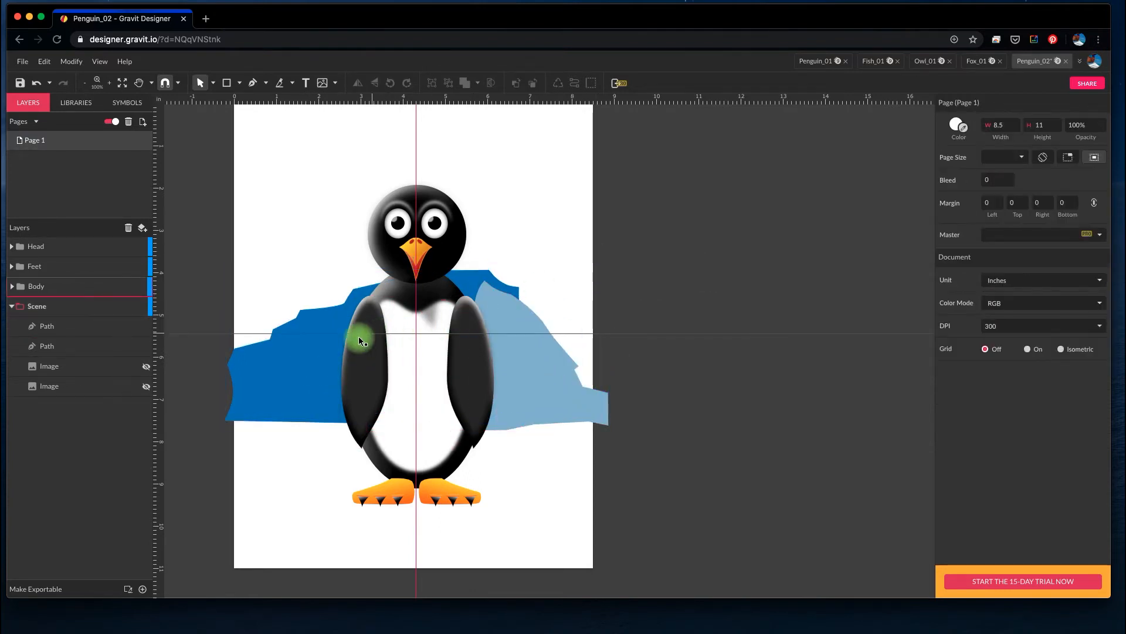
pyautogui.click(540, 380)
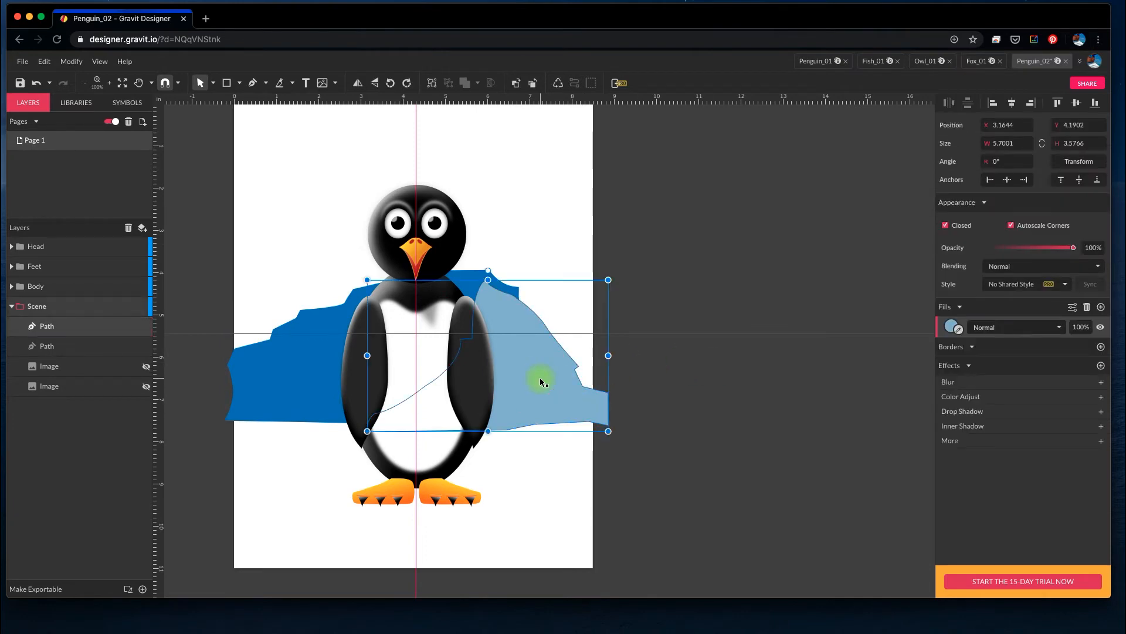
pyautogui.press('space')
pyautogui.moveTo(339, 445); pyautogui.dragTo(332, 473)
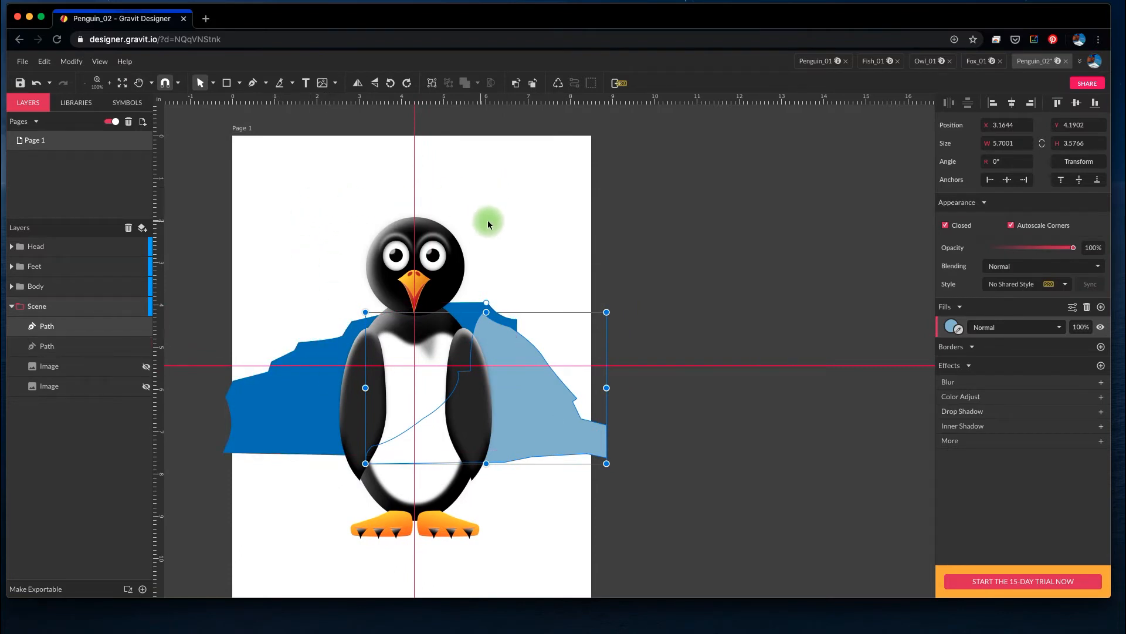
pyautogui.hscroll(-3, 517, 221)
# - Deselect the iceberg and show both reference images in the Scene layer again
pyautogui.click(686, 209)
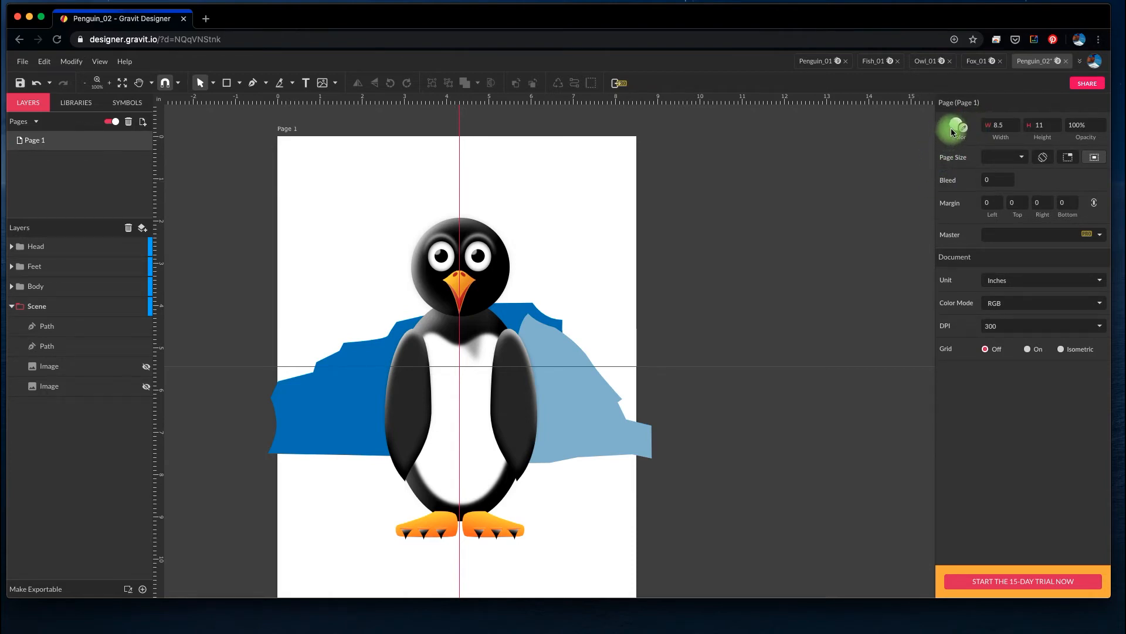
pyautogui.moveTo(749, 286); pyautogui.dragTo(772, 271)
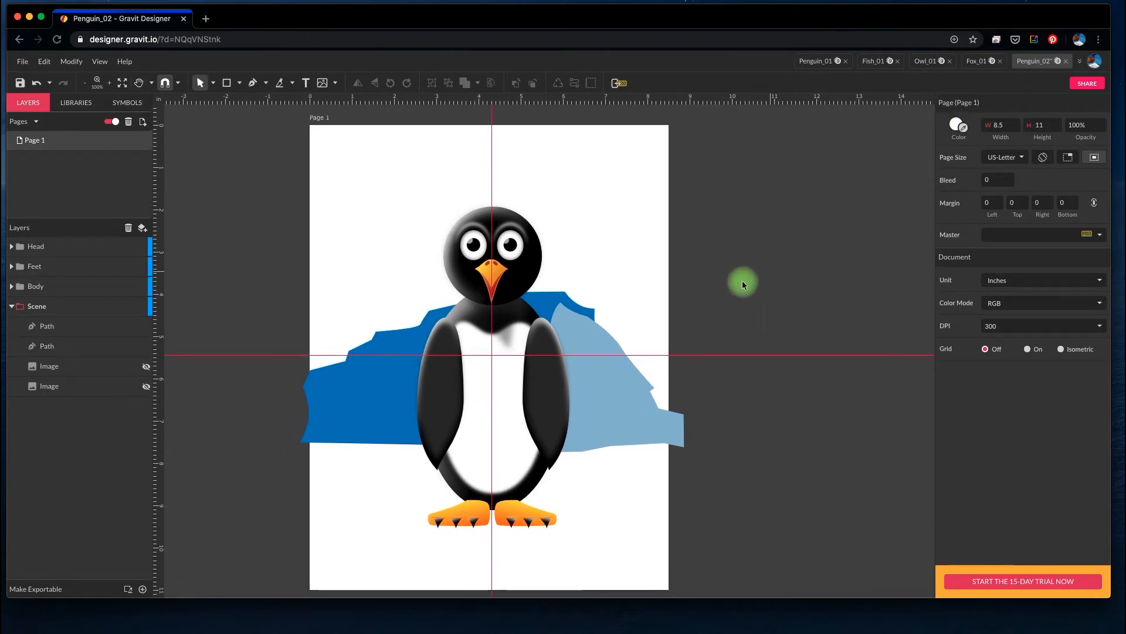
pyautogui.click(147, 367)
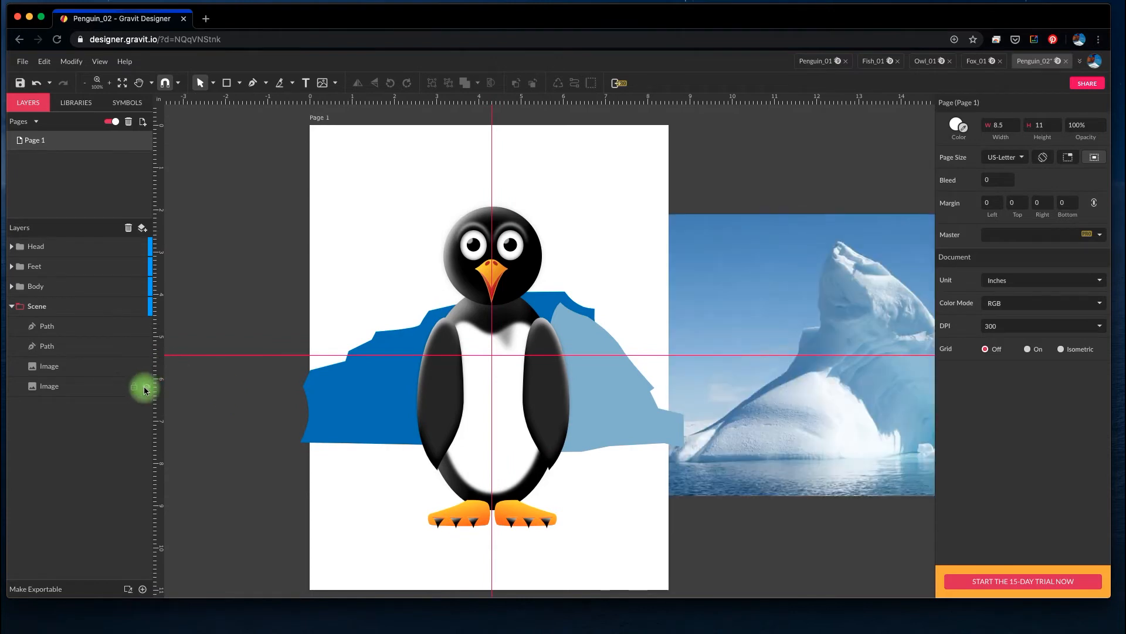
pyautogui.click(146, 386)
# - Change the page's background from a solid color to a Linear Gradient
pyautogui.moveTo(779, 334); pyautogui.dragTo(644, 348)
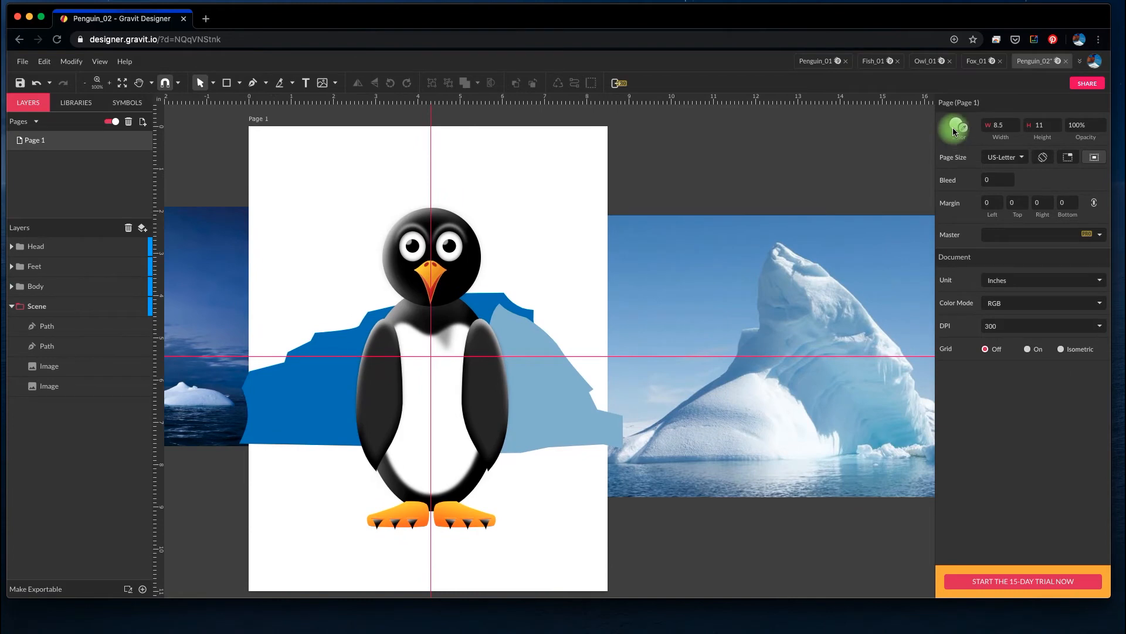
pyautogui.click(954, 127)
pyautogui.click(990, 144)
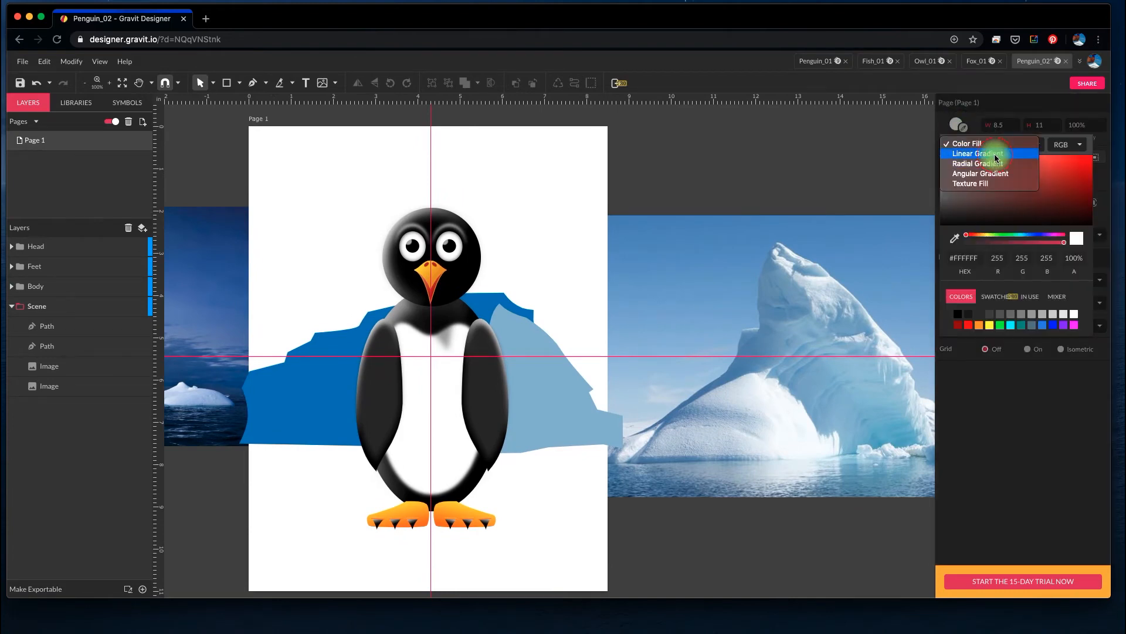
pyautogui.click(995, 155)
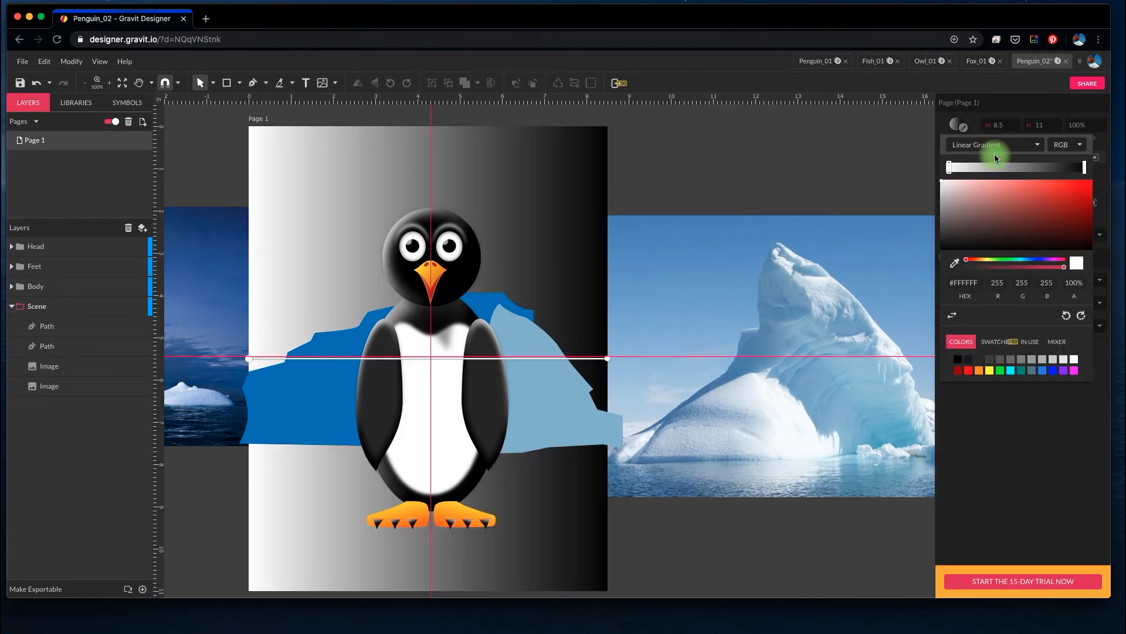
# - Rotate the page's gradient to run vertically, with black at the page's upper end and white at its lower end
pyautogui.click(1066, 317)
pyautogui.click(1066, 317)
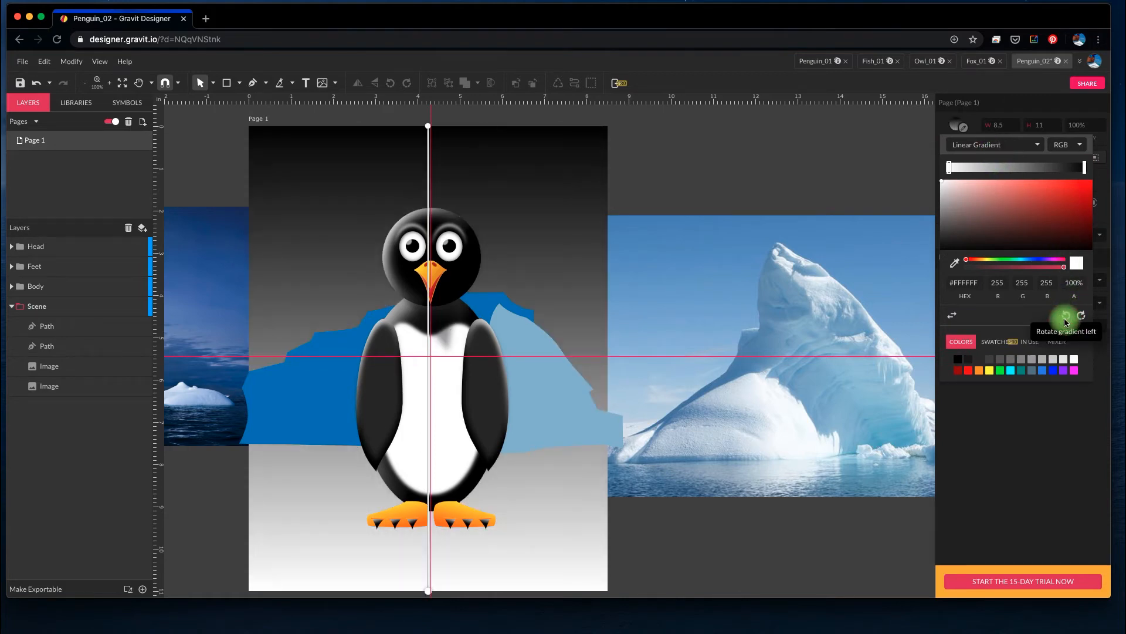
pyautogui.click(516, 143)
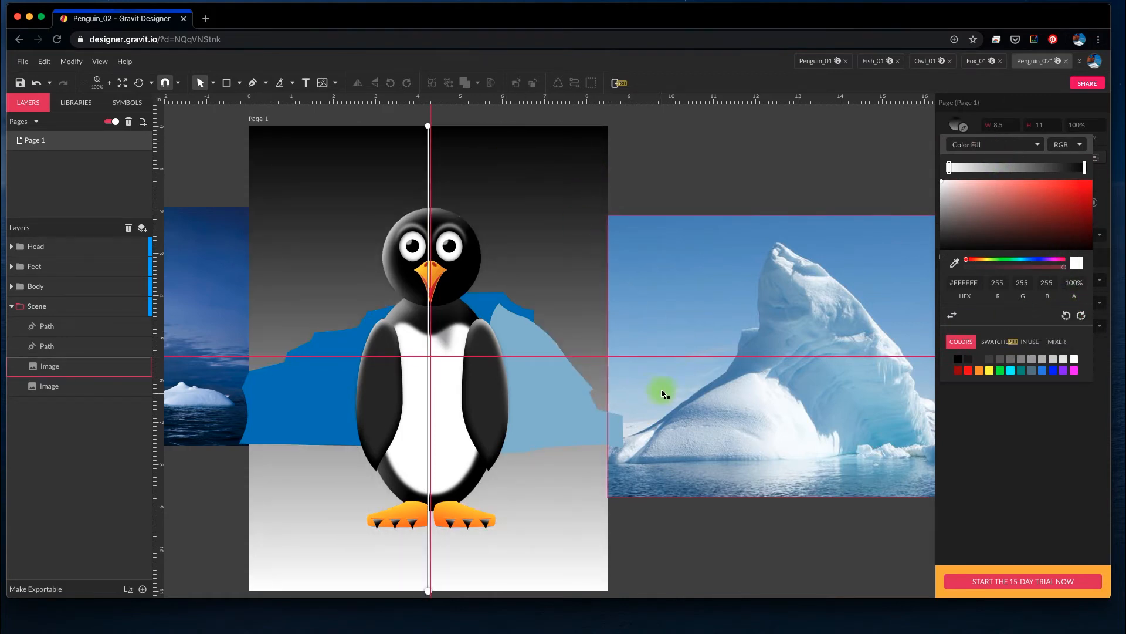
# - Try to replace the gradient's black stop with the sky blue #6090C1 sampled from the daytime iceberg photo
pyautogui.click(1084, 169)
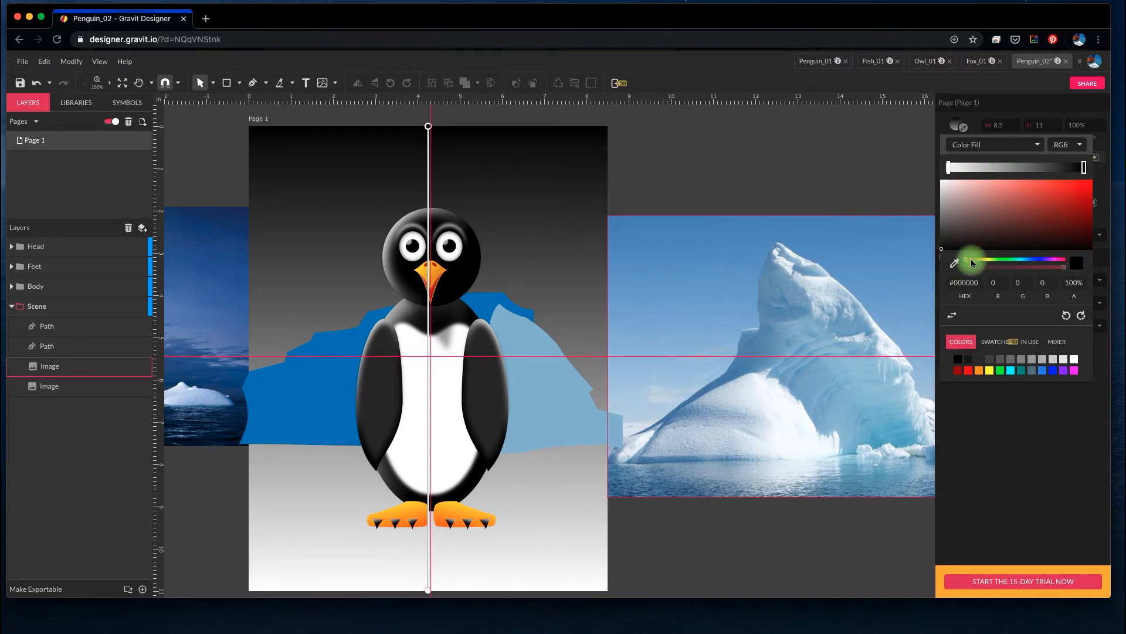
pyautogui.click(953, 268)
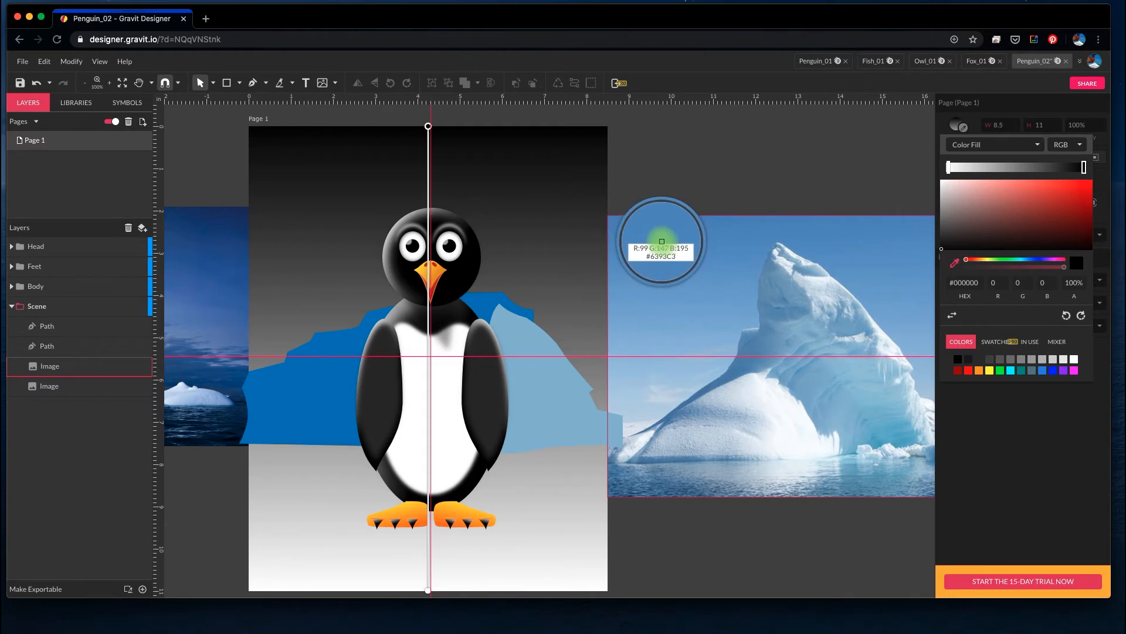
pyautogui.click(662, 237)
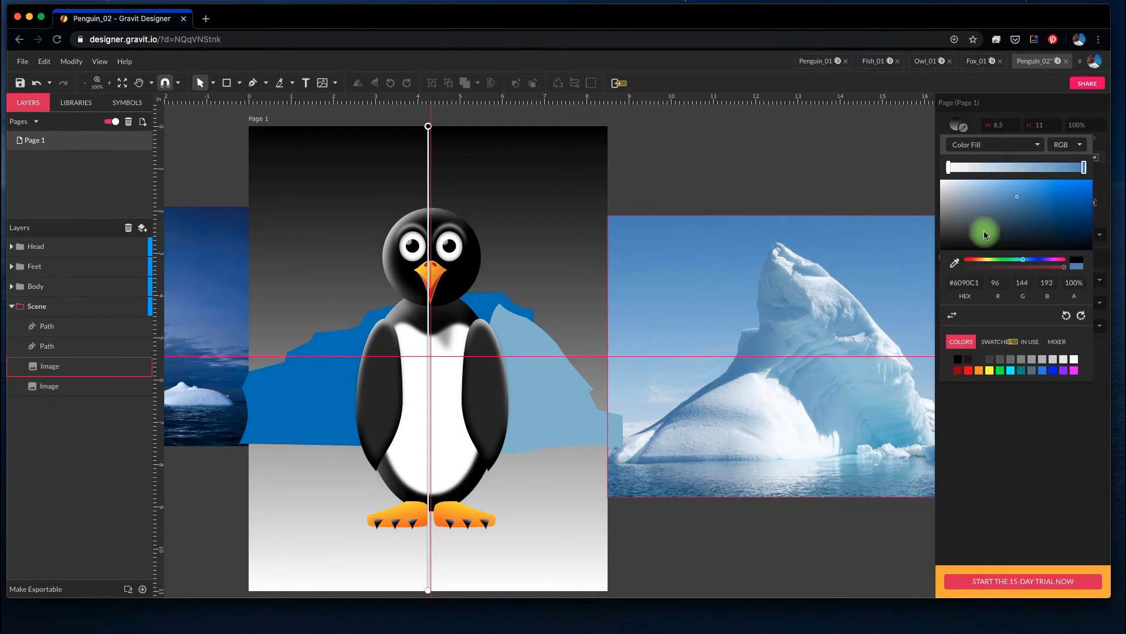
pyautogui.click(686, 156)
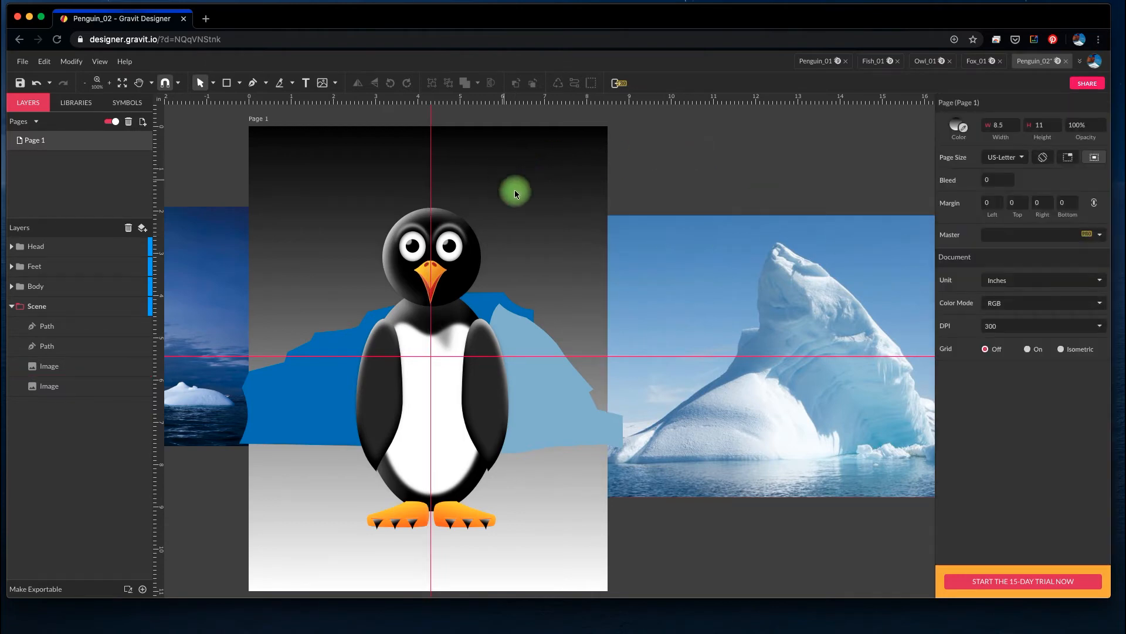
# - Set the page gradient's black stop to the sky blue #608EC0 sampled from the daytime iceberg photo
pyautogui.click(956, 130)
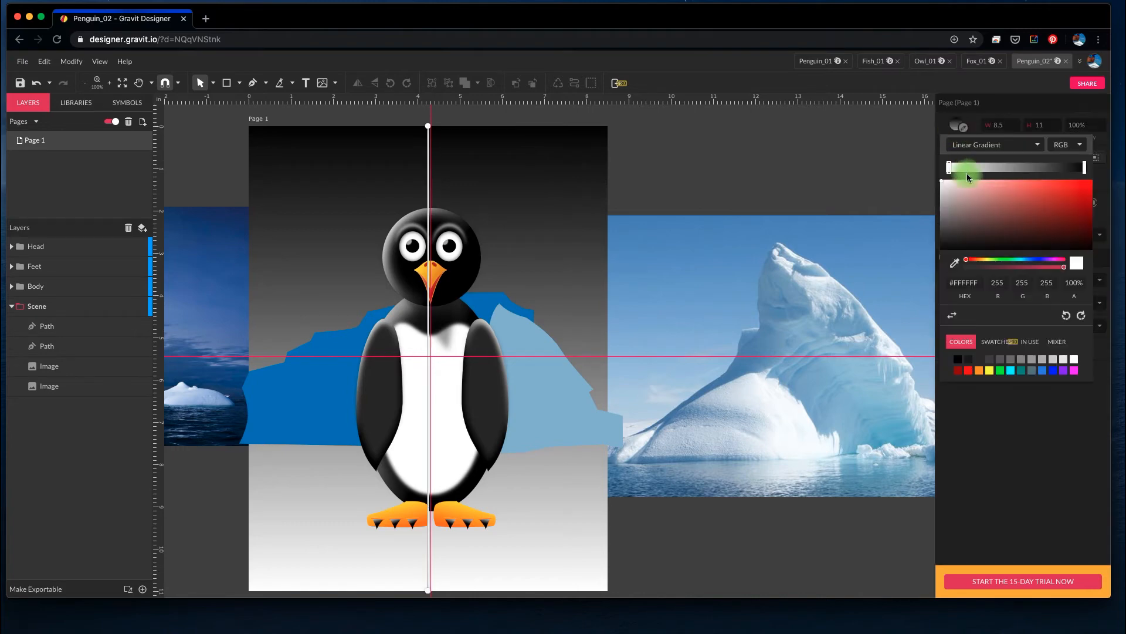
pyautogui.click(1084, 169)
pyautogui.click(954, 264)
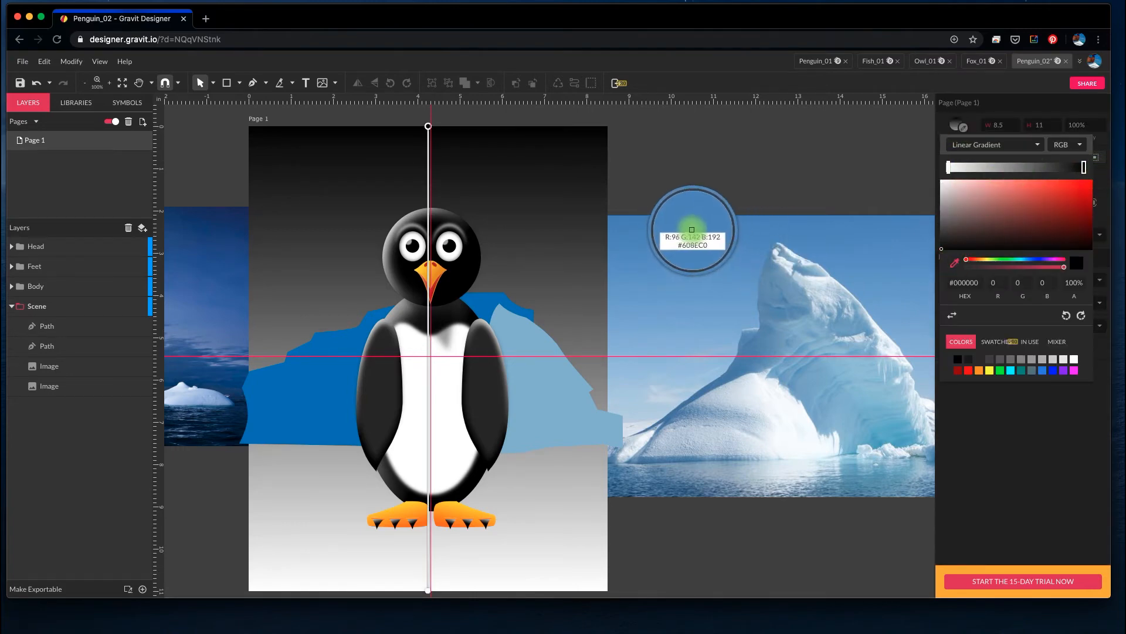
pyautogui.click(690, 228)
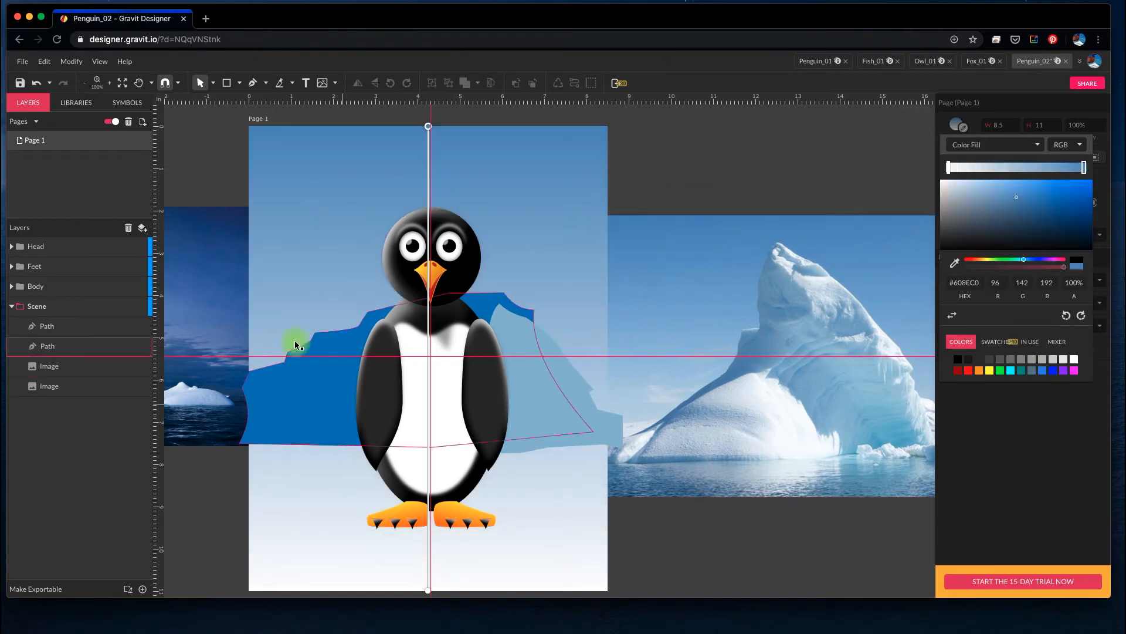
pyautogui.moveTo(308, 304); pyautogui.dragTo(430, 299)
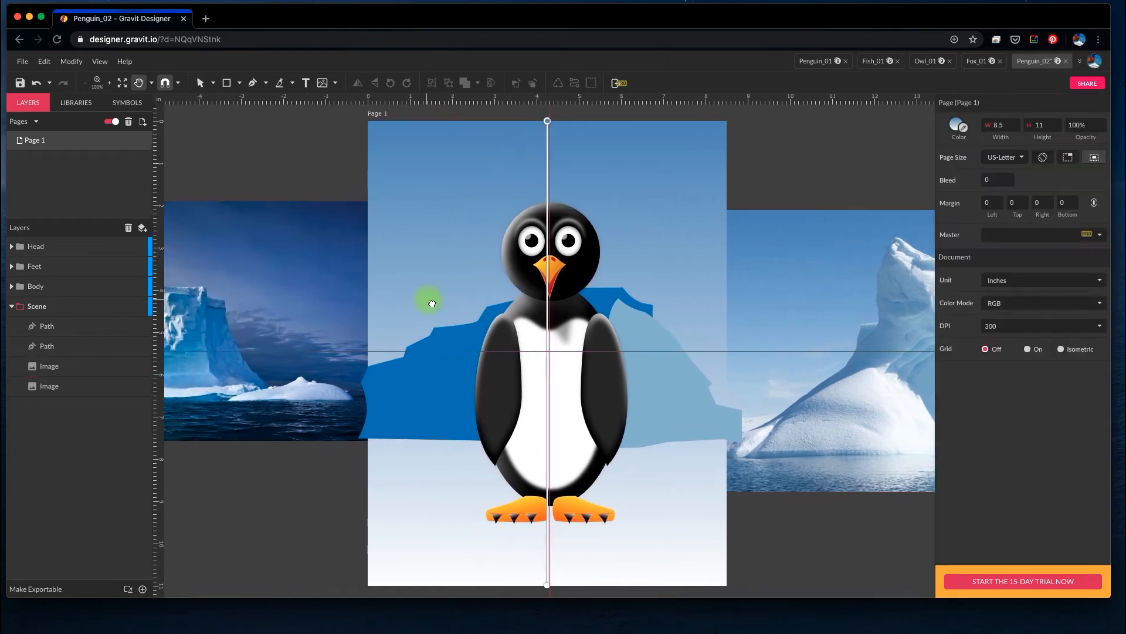
# - Change the page gradient's blue stop to the dark blue #344E87 sampled from the night iceberg photo's sky
pyautogui.click(959, 125)
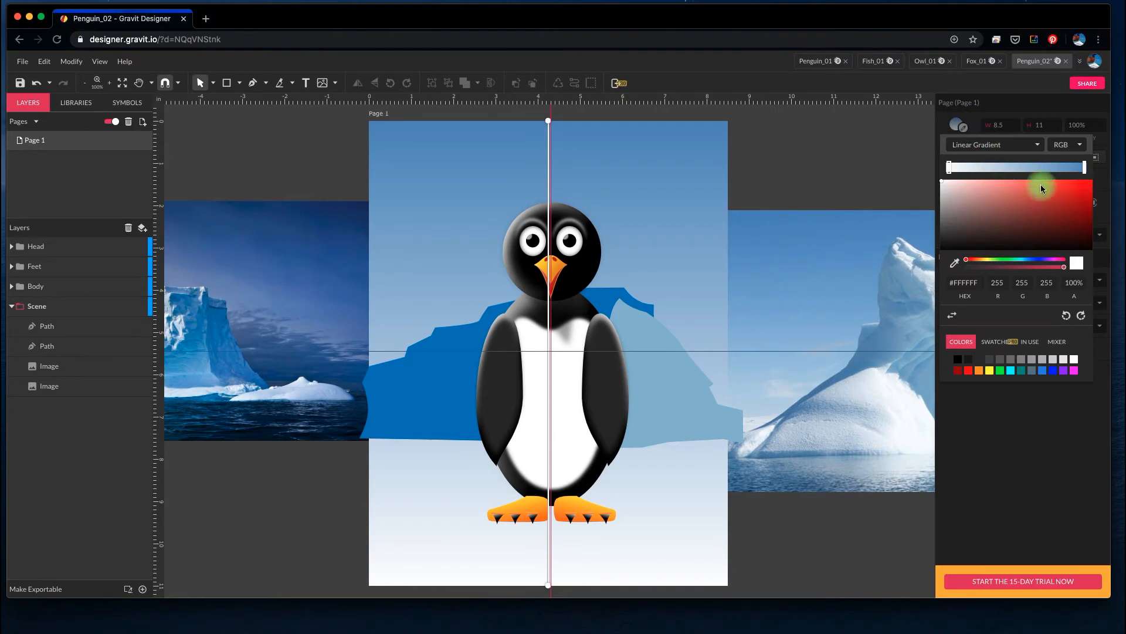
pyautogui.click(1085, 170)
pyautogui.click(954, 263)
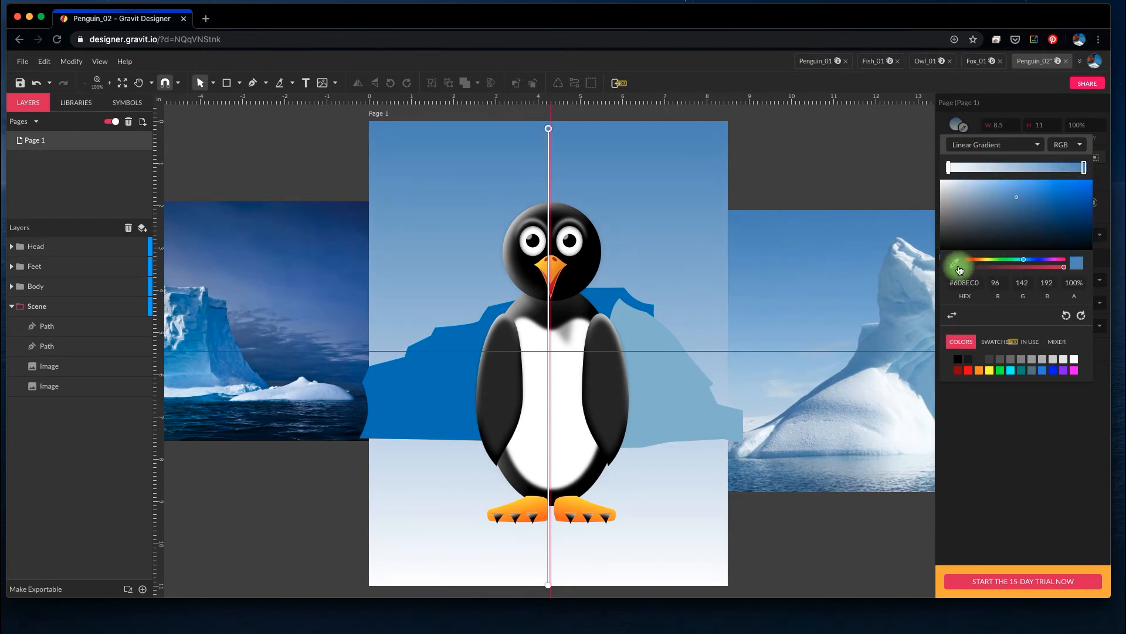
pyautogui.click(238, 223)
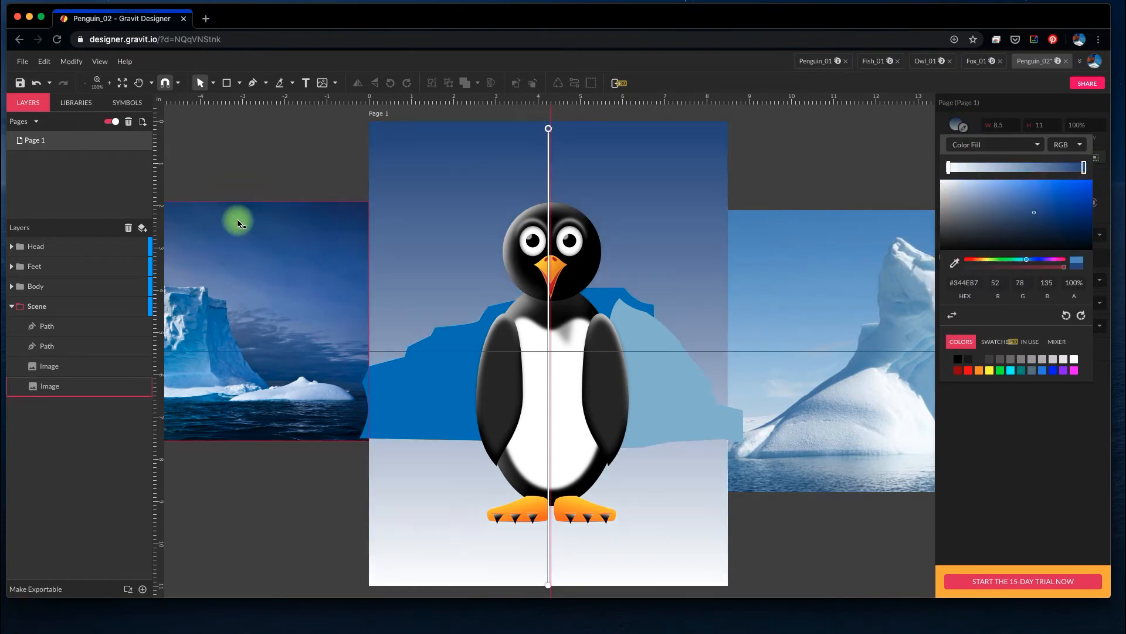
# - Try to sample the daytime photo's lighter sky color for the gradient's dark blue stop
pyautogui.click(957, 264)
pyautogui.click(879, 228)
pyautogui.click(672, 174)
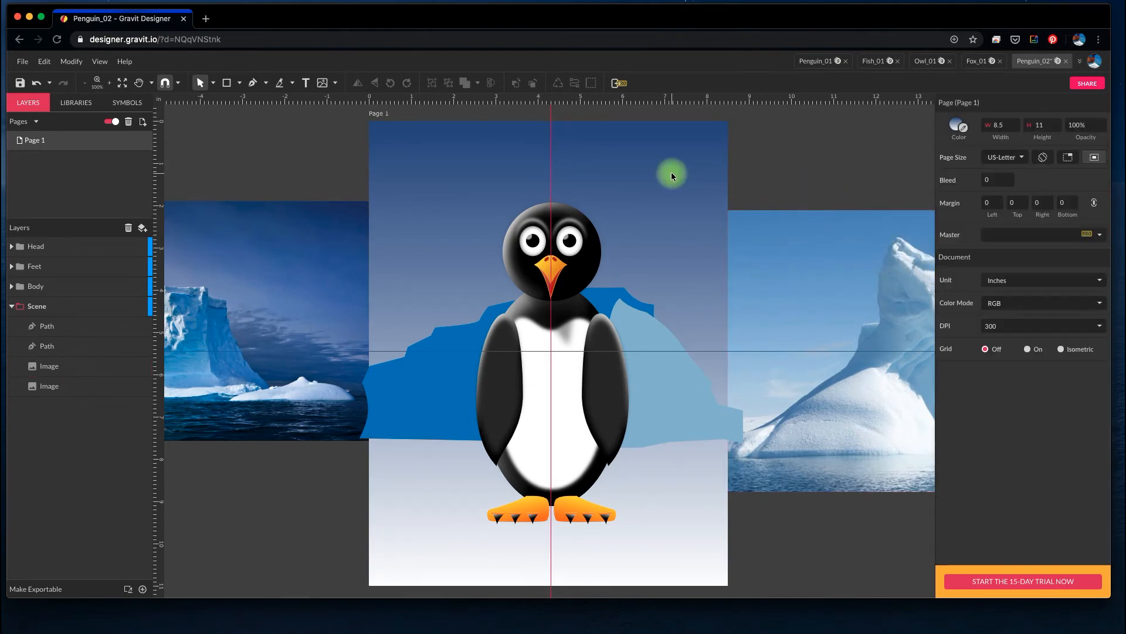
# - Set the page gradient's dark blue stop to the lighter blue #5389C1, based on the daytime photo's sky, and close the color settings
pyautogui.click(953, 134)
pyautogui.click(955, 262)
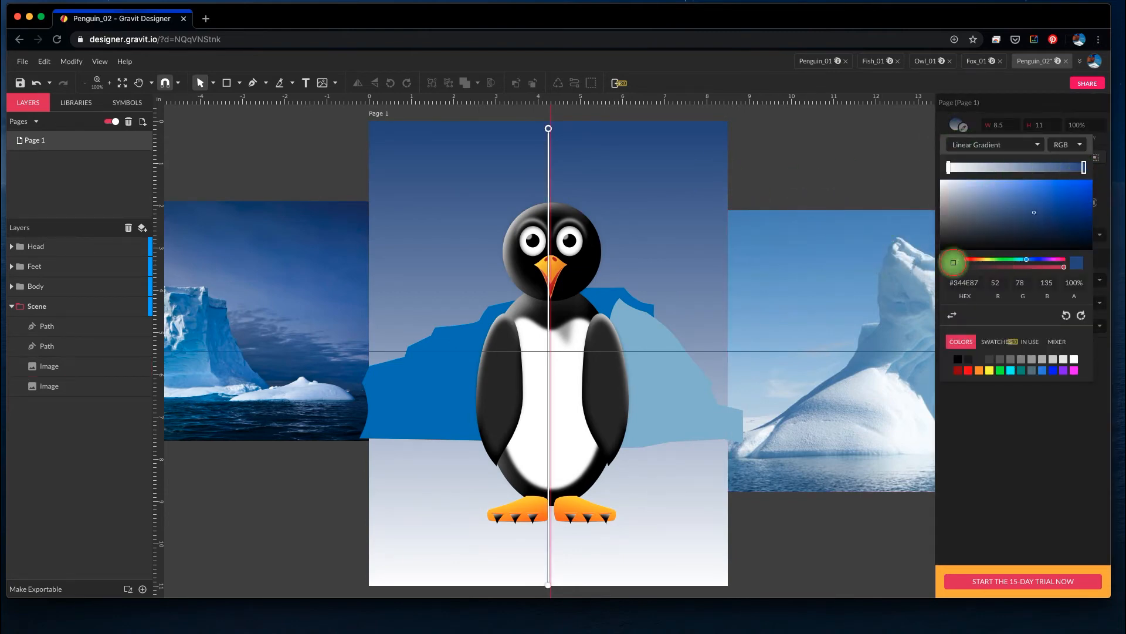
pyautogui.click(883, 226)
pyautogui.moveTo(1017, 198); pyautogui.dragTo(1027, 197)
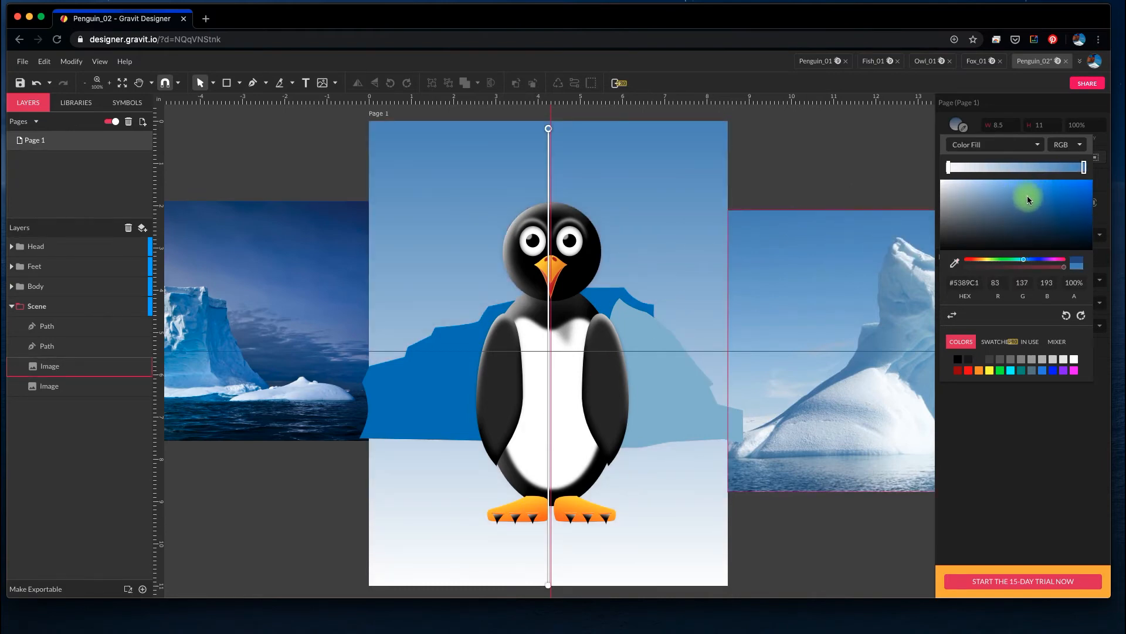
pyautogui.click(854, 201)
# - Lock the night iceberg photo in the Scene layer
pyautogui.scroll(3, 611, 461)
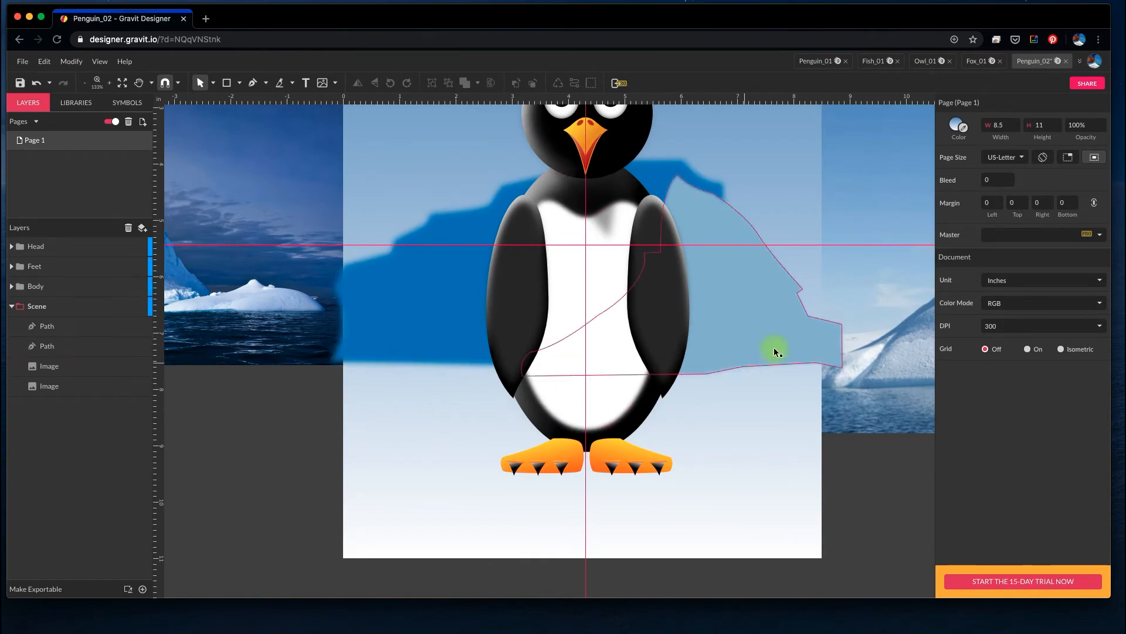
pyautogui.moveTo(748, 453); pyautogui.dragTo(836, 464)
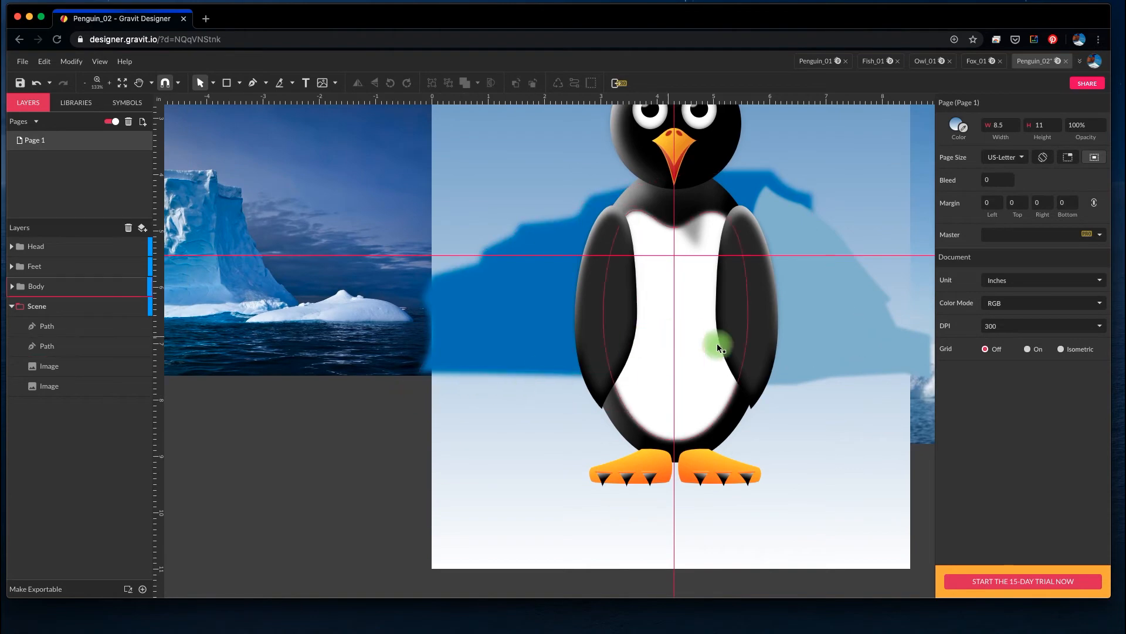
pyautogui.click(336, 313)
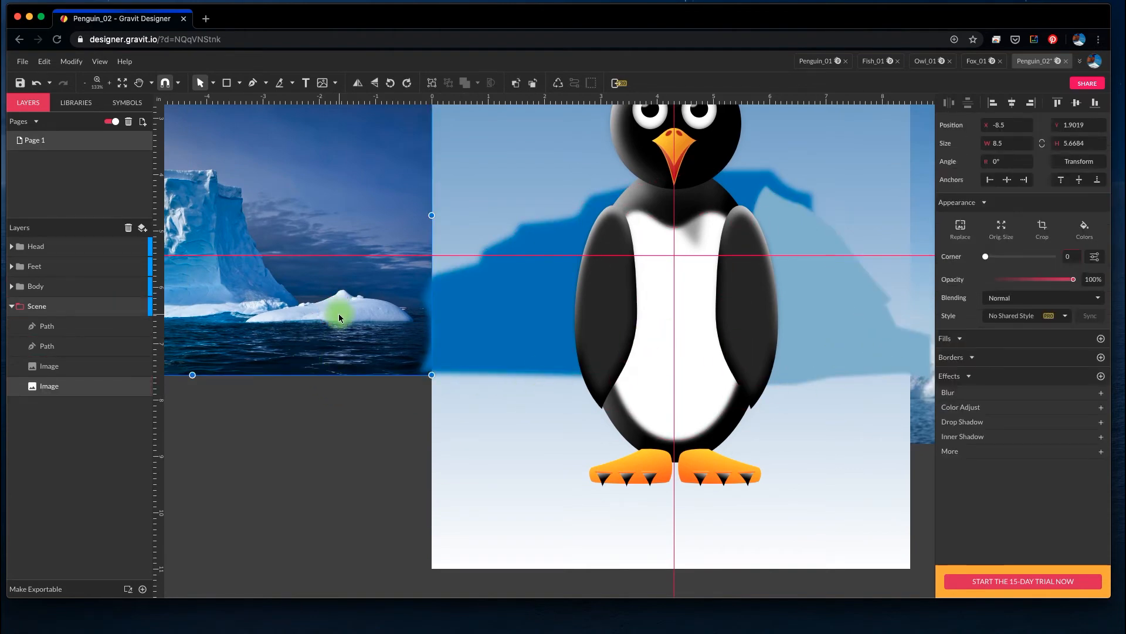
pyautogui.scroll(1, 339, 313)
pyautogui.scroll(5, 336, 326)
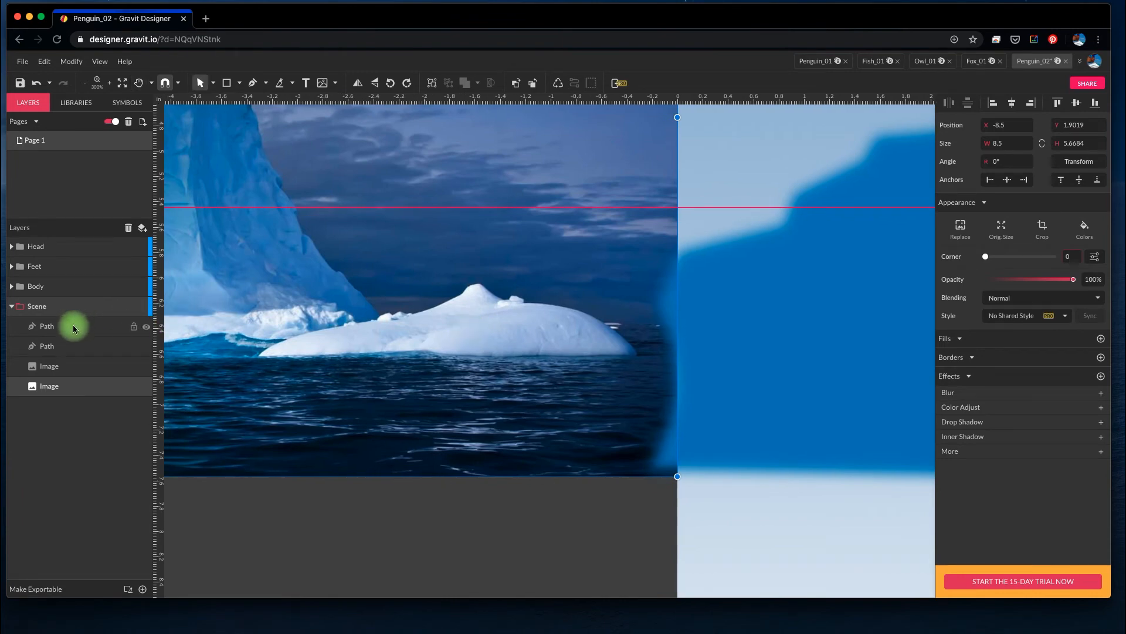
pyautogui.click(134, 387)
# - Trace the small low iceberg in the night photo with the Pen tool as a closed path of about 3.00 × 0.54 in
pyautogui.click(253, 83)
pyautogui.click(256, 352)
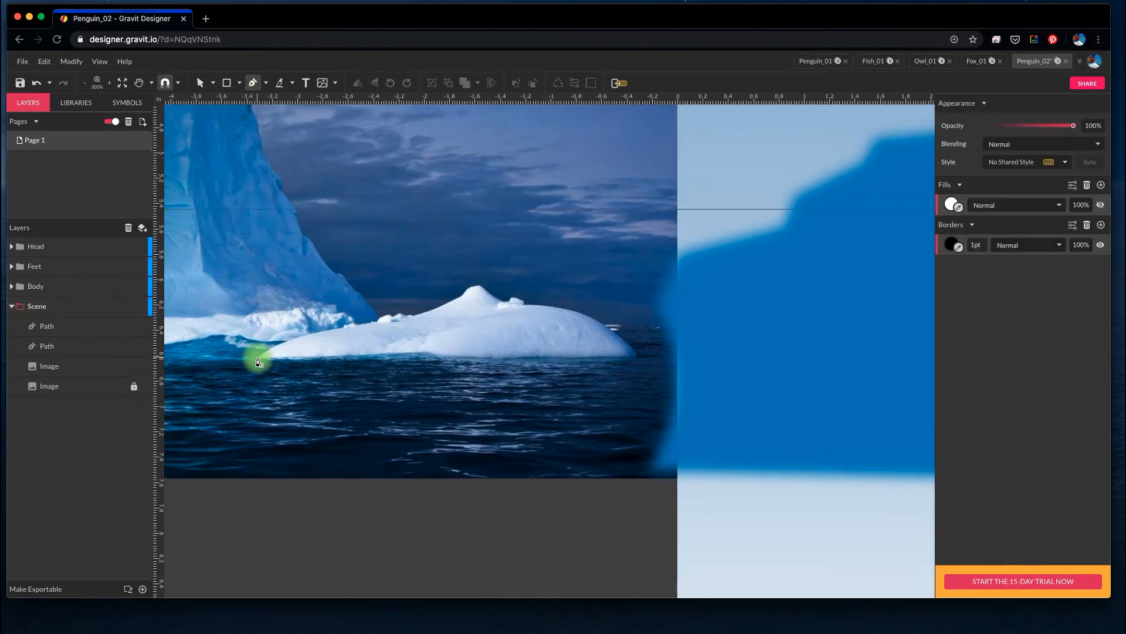
pyautogui.click(257, 356)
pyautogui.moveTo(344, 331); pyautogui.dragTo(345, 328)
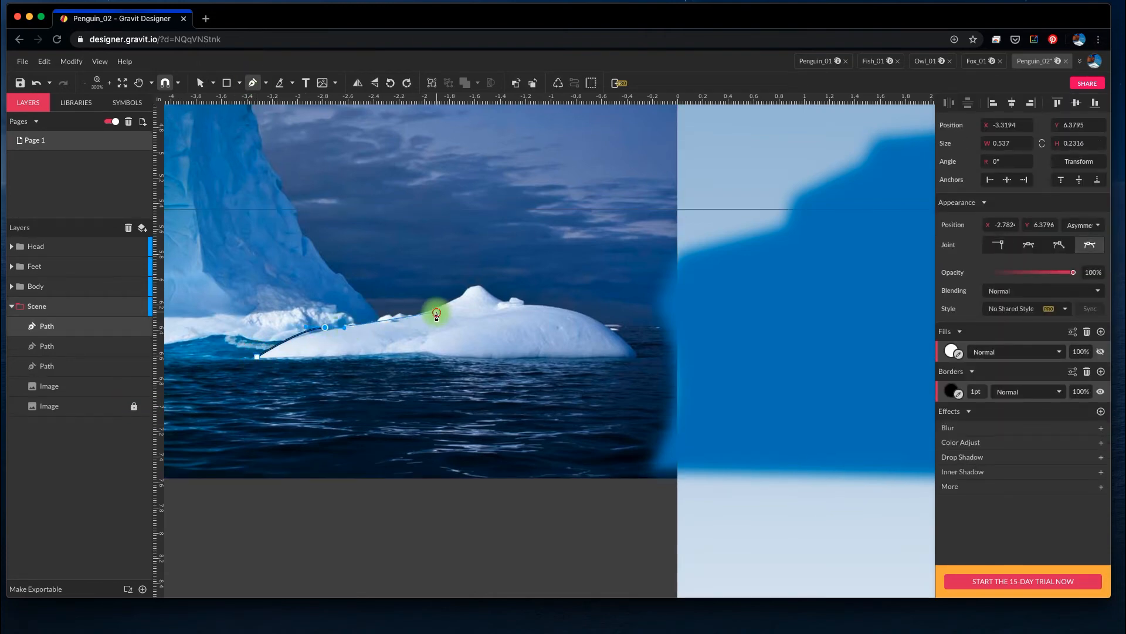
pyautogui.moveTo(447, 307); pyautogui.dragTo(468, 297)
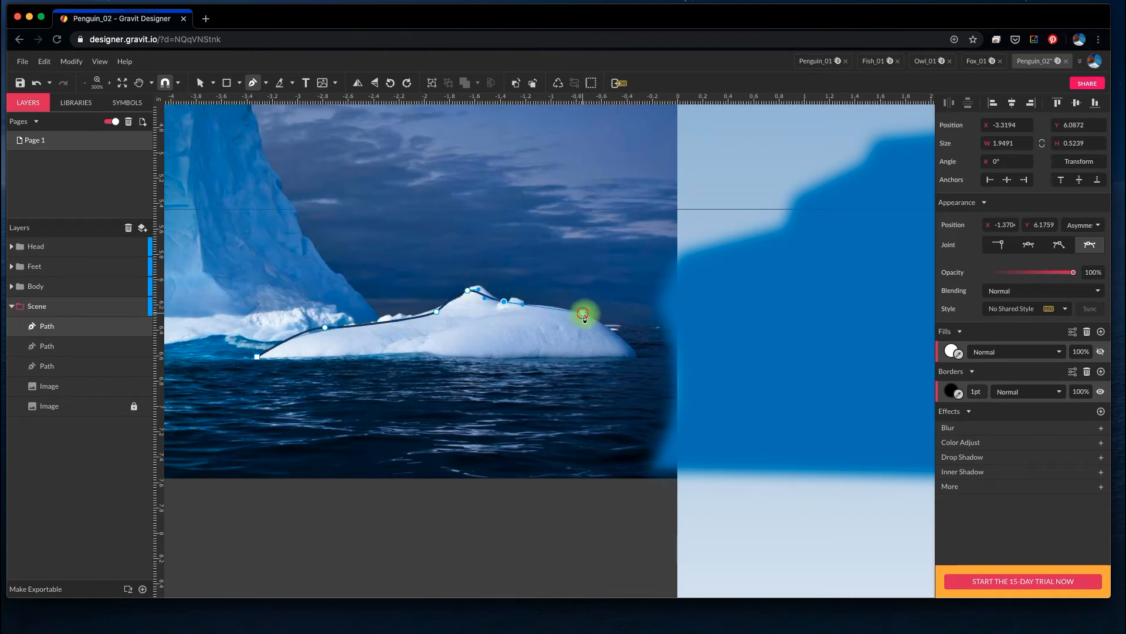
pyautogui.moveTo(601, 327); pyautogui.dragTo(600, 322)
pyautogui.moveTo(638, 366); pyautogui.dragTo(640, 364)
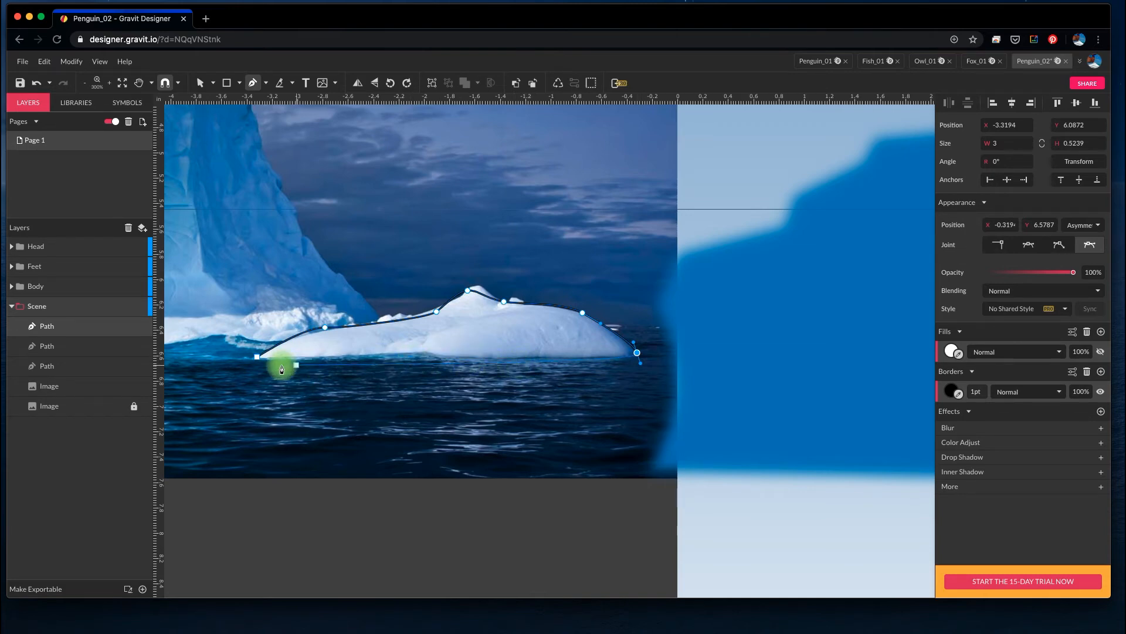
pyautogui.click(257, 360)
pyautogui.scroll(2, 375, 235)
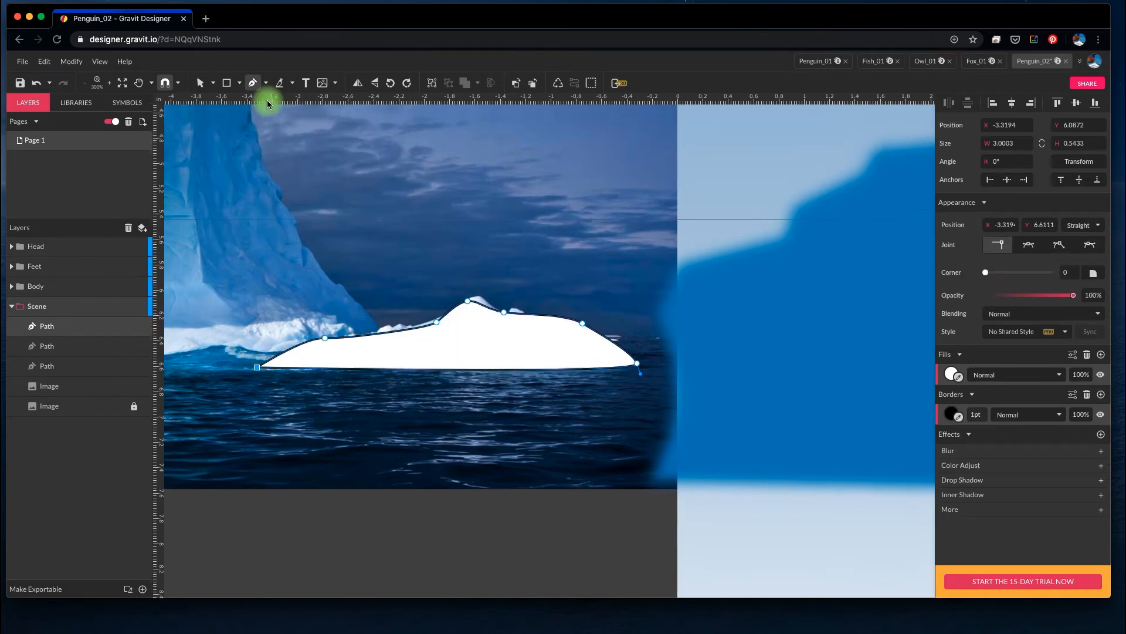
pyautogui.press('Escape')
# - Remove the traced white ice shape's border and move it onto the page near the penguin's feet, at about X 0.31, Y 7.65
pyautogui.click(518, 346)
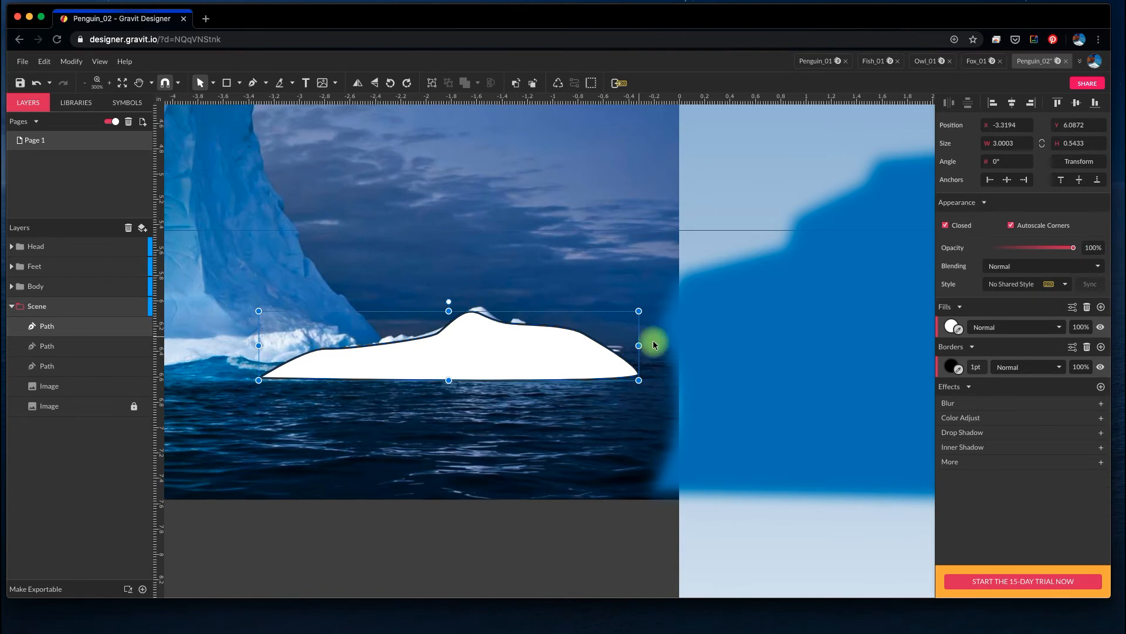
pyautogui.moveTo(1097, 364); pyautogui.dragTo(935, 372)
pyautogui.scroll(-5, 364, 420)
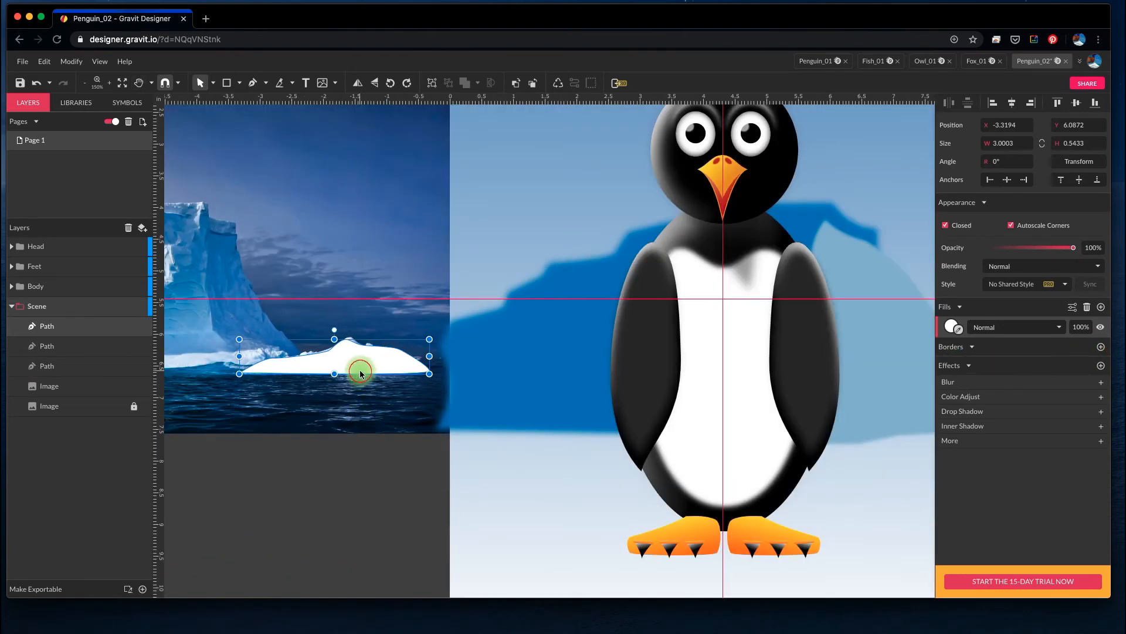
pyautogui.moveTo(360, 373); pyautogui.dragTo(590, 472)
pyautogui.hscroll(-3, 457, 459)
pyautogui.scroll(-1, 457, 459)
pyautogui.scroll(-5, 456, 459)
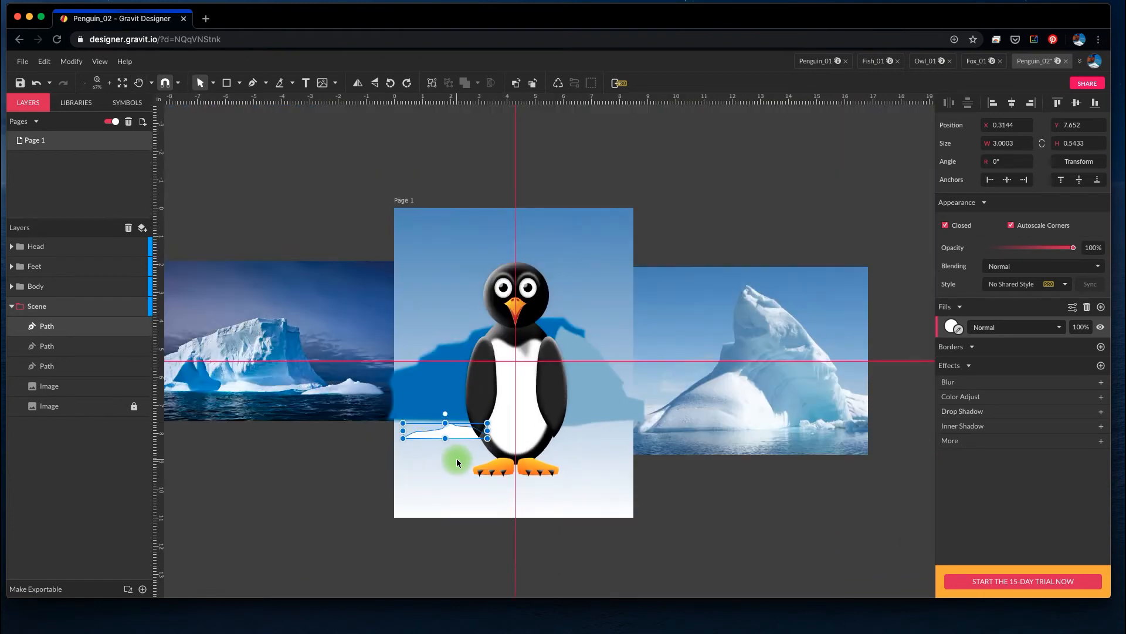
# - Enlarge the white ice shape to about 13.00 × 3.18 in so that it forms the ground beneath the penguin and overhangs the page
pyautogui.moveTo(472, 442); pyautogui.dragTo(560, 465)
pyautogui.moveTo(491, 432); pyautogui.dragTo(489, 412)
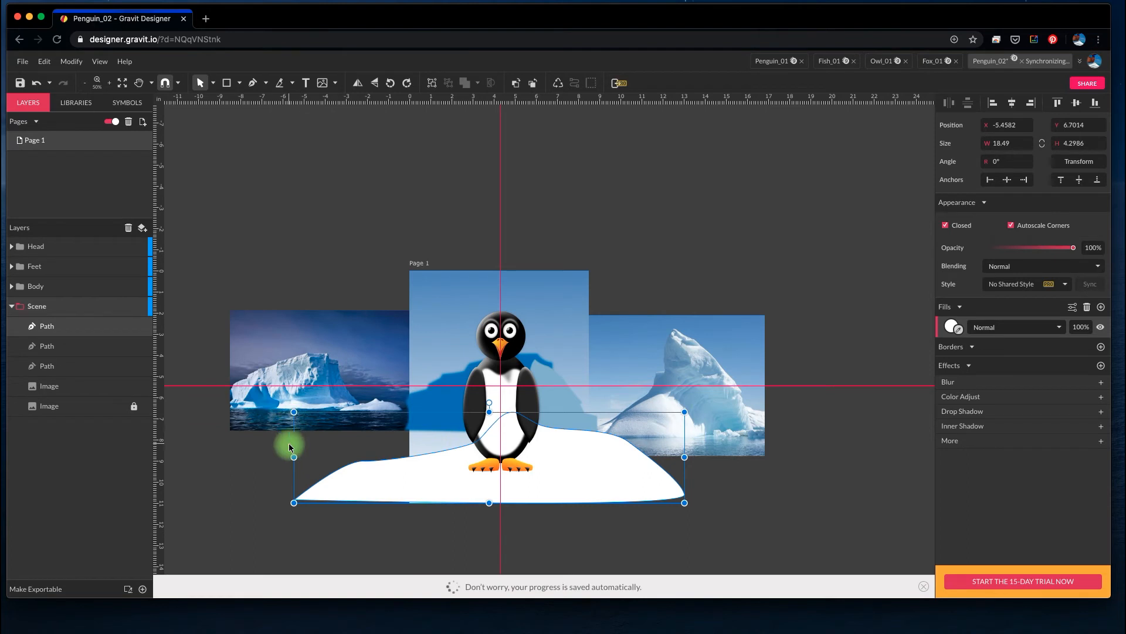
pyautogui.moveTo(294, 457); pyautogui.dragTo(366, 424)
pyautogui.moveTo(589, 468); pyautogui.dragTo(607, 467)
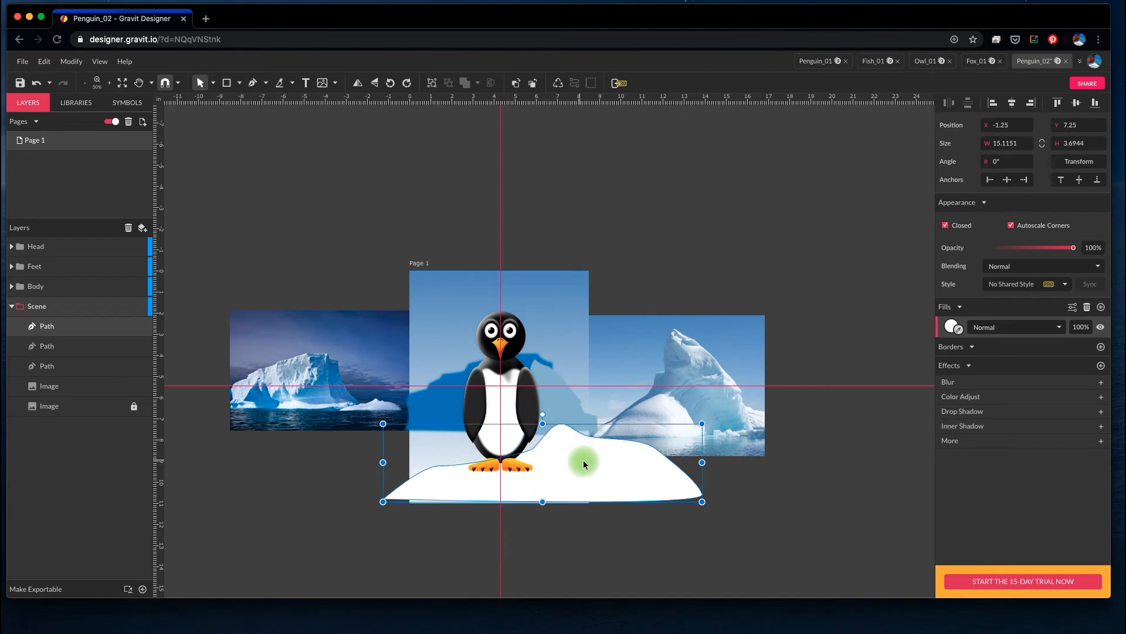
pyautogui.moveTo(542, 423); pyautogui.dragTo(543, 434)
# - Duplicate the white ice shape, mirror the copy horizontally, and arrange both to overlap across the page behind the penguin, with the original at about X 0.25, Y 6.52
pyautogui.moveTo(578, 477); pyautogui.dragTo(448, 469)
pyautogui.click(358, 89)
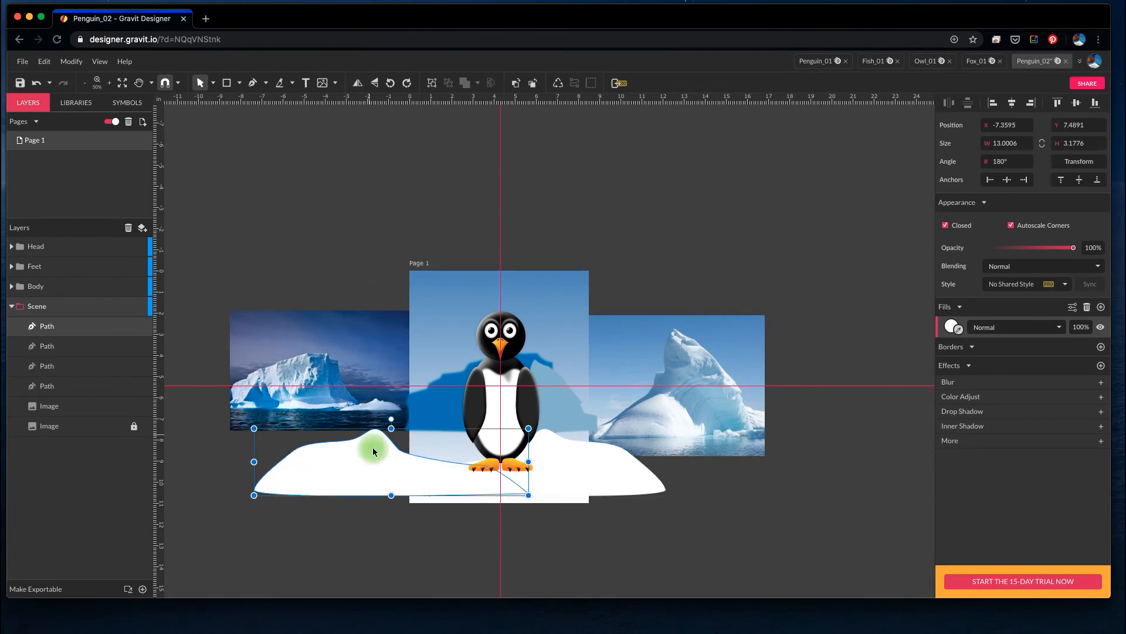
pyautogui.moveTo(496, 464); pyautogui.dragTo(576, 432)
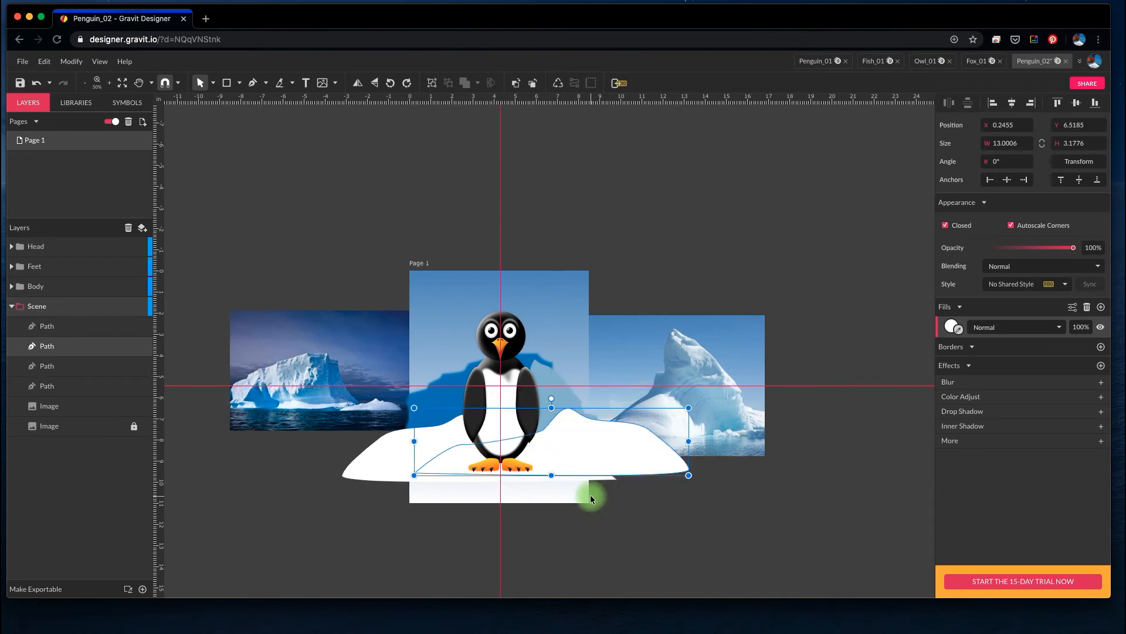
pyautogui.click(609, 505)
pyautogui.click(601, 486)
pyautogui.click(652, 477)
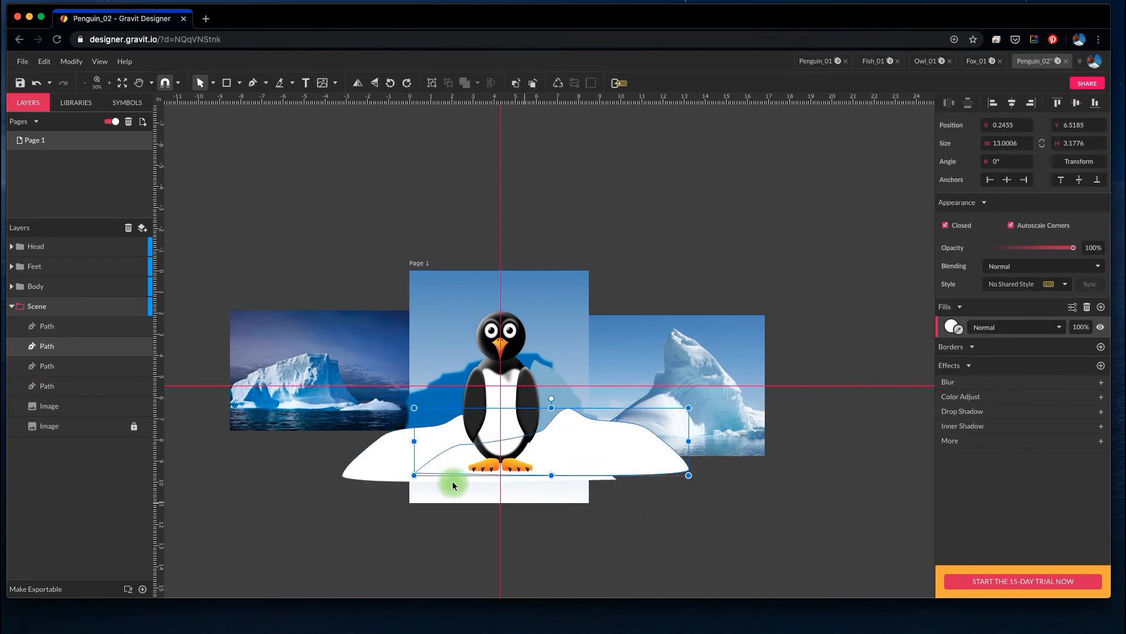
# - Move the white ice shape at X 0.25 above its mirrored copy in the Scene layer's stacking order
pyautogui.scroll(2, 455, 481)
pyautogui.scroll(3, 473, 518)
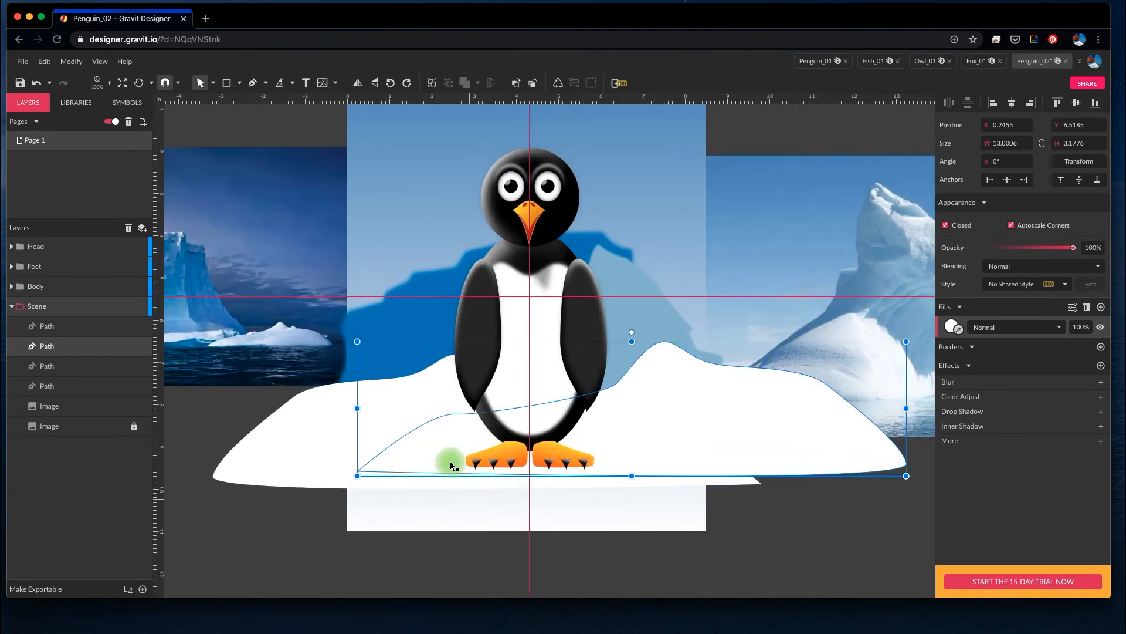
pyautogui.click(447, 427)
pyautogui.click(470, 406)
pyautogui.click(651, 415)
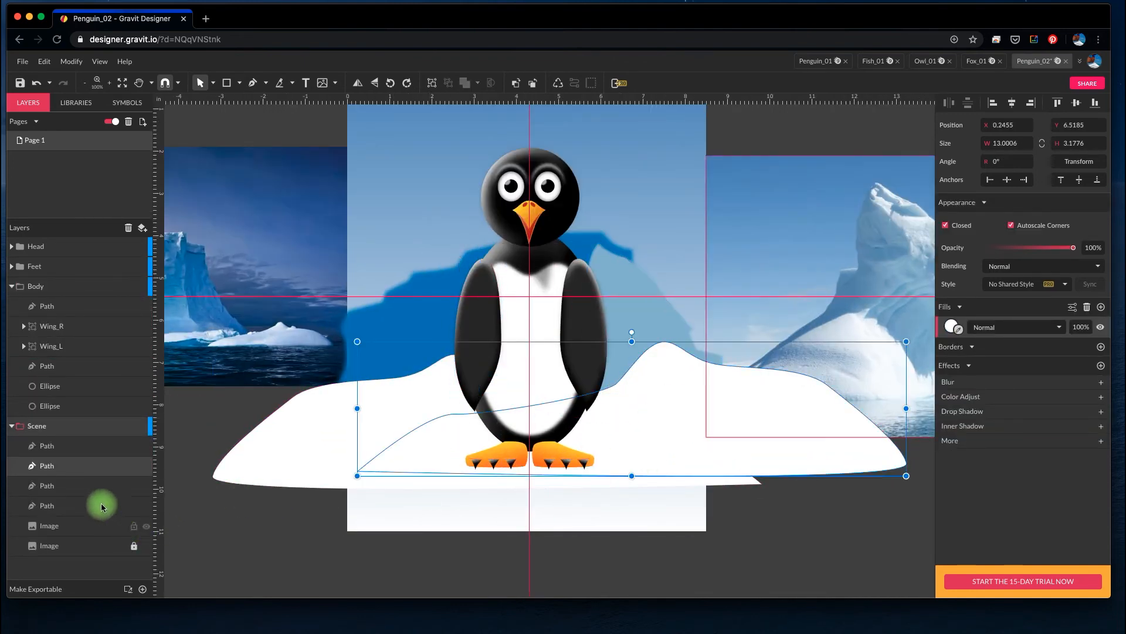
pyautogui.moveTo(87, 479); pyautogui.dragTo(82, 442)
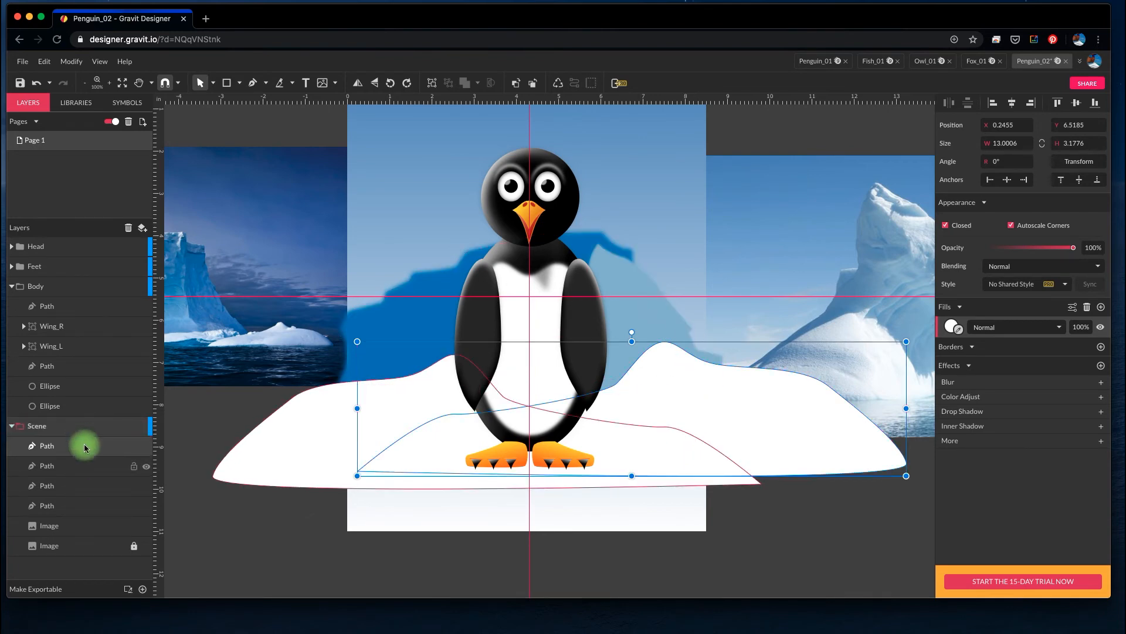
# - Try a drop shadow on the front white ice shape with a -10 px X offset, 17 px blur and 53% opacity, and remove it
pyautogui.click(1102, 413)
pyautogui.moveTo(1026, 412); pyautogui.dragTo(989, 404)
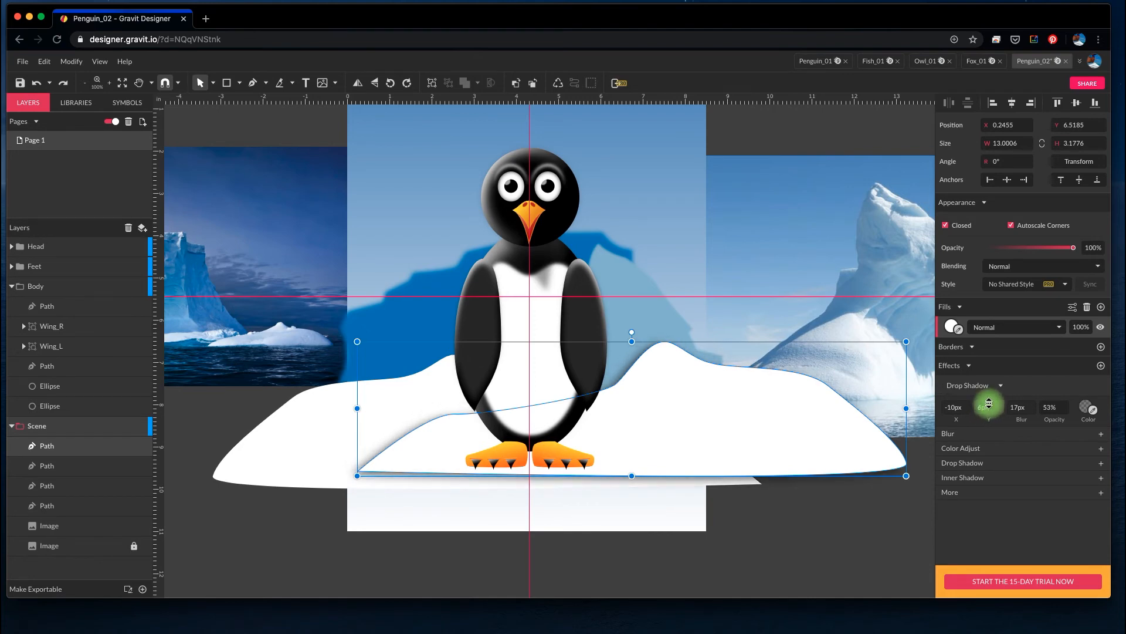
pyautogui.click(885, 563)
pyautogui.click(797, 438)
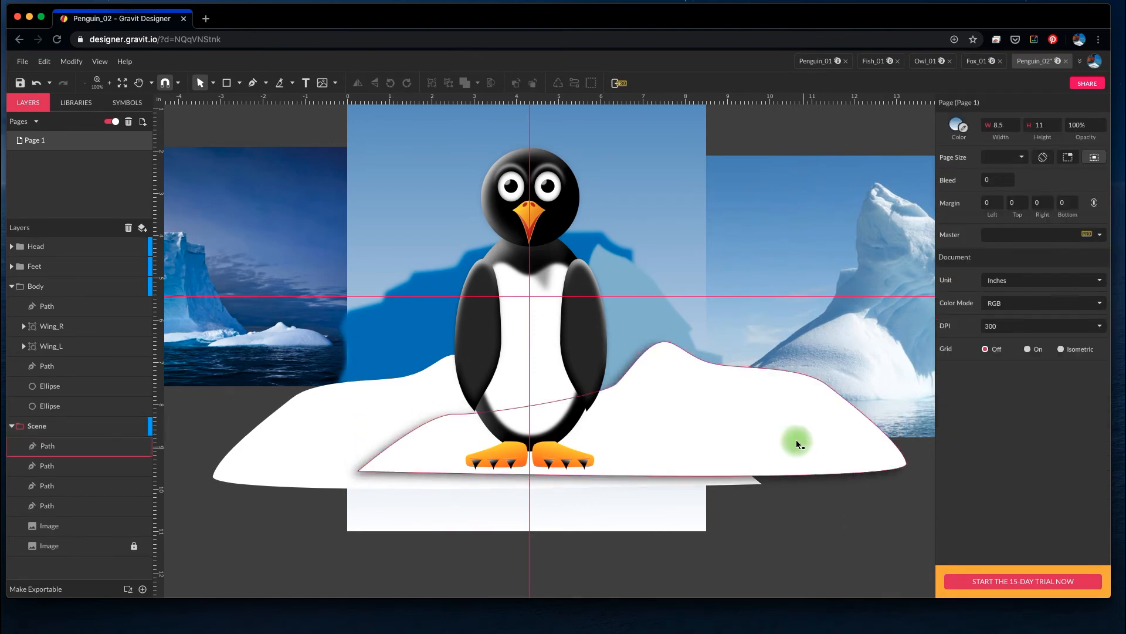
pyautogui.click(1098, 387)
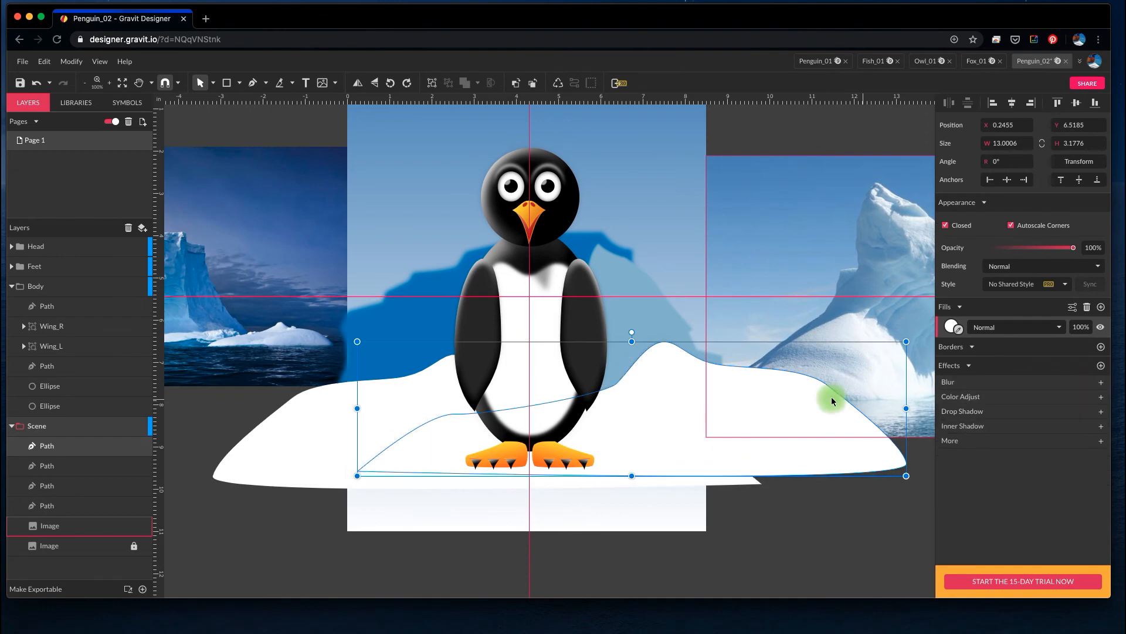
pyautogui.click(688, 521)
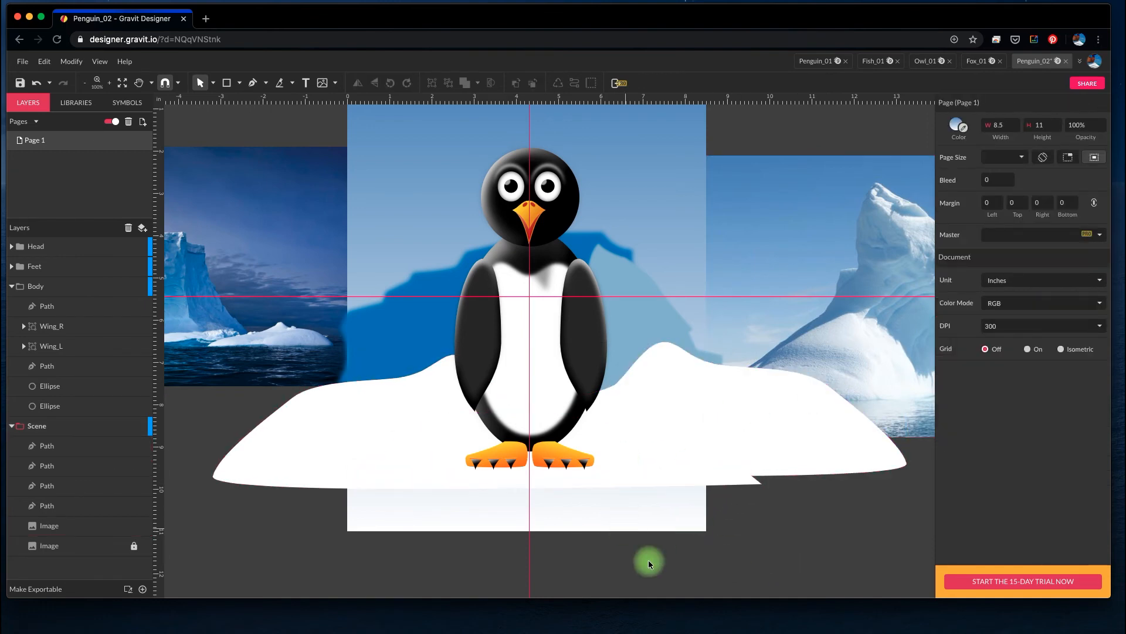
# - View the exported Penguin_02 (1).jpg and move its preview window off the artwork
pyautogui.scroll(-5, 738, 529)
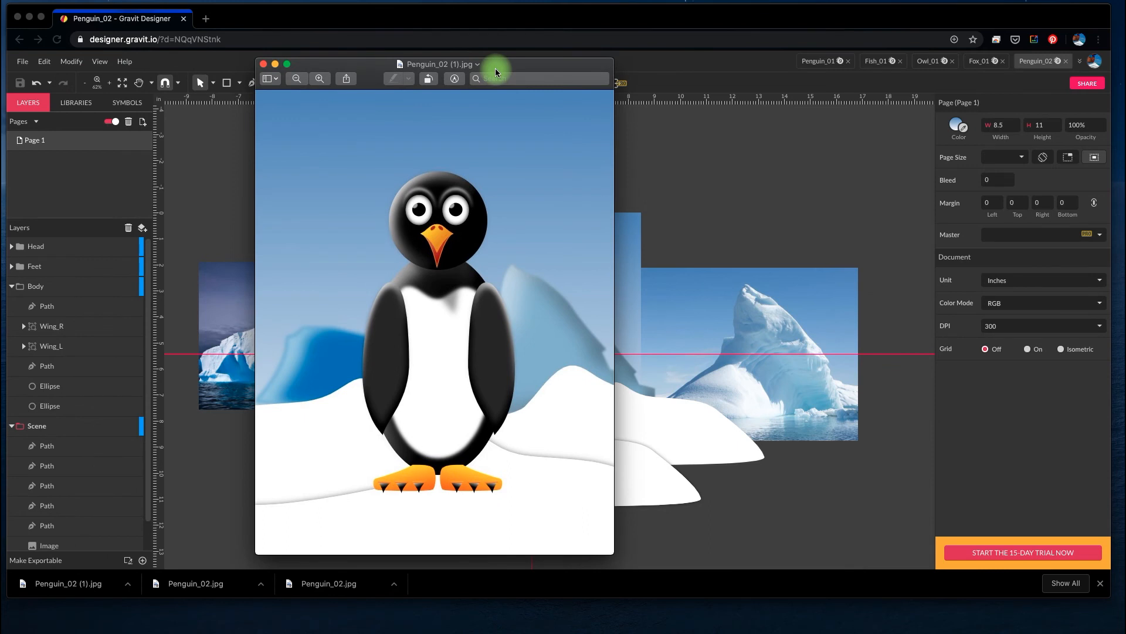
pyautogui.moveTo(495, 68)
pyautogui.mouseDown()
pyautogui.moveTo(575, 70)
pyautogui.moveTo(516, 68)
pyautogui.mouseUp()
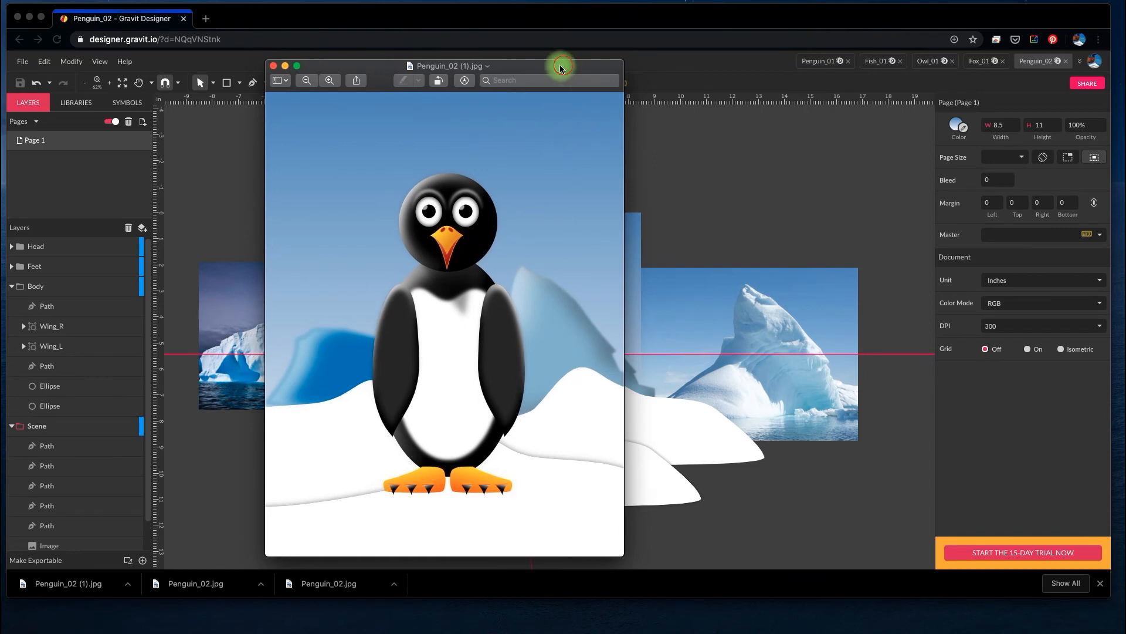
pyautogui.moveTo(563, 68); pyautogui.dragTo(0, 109)
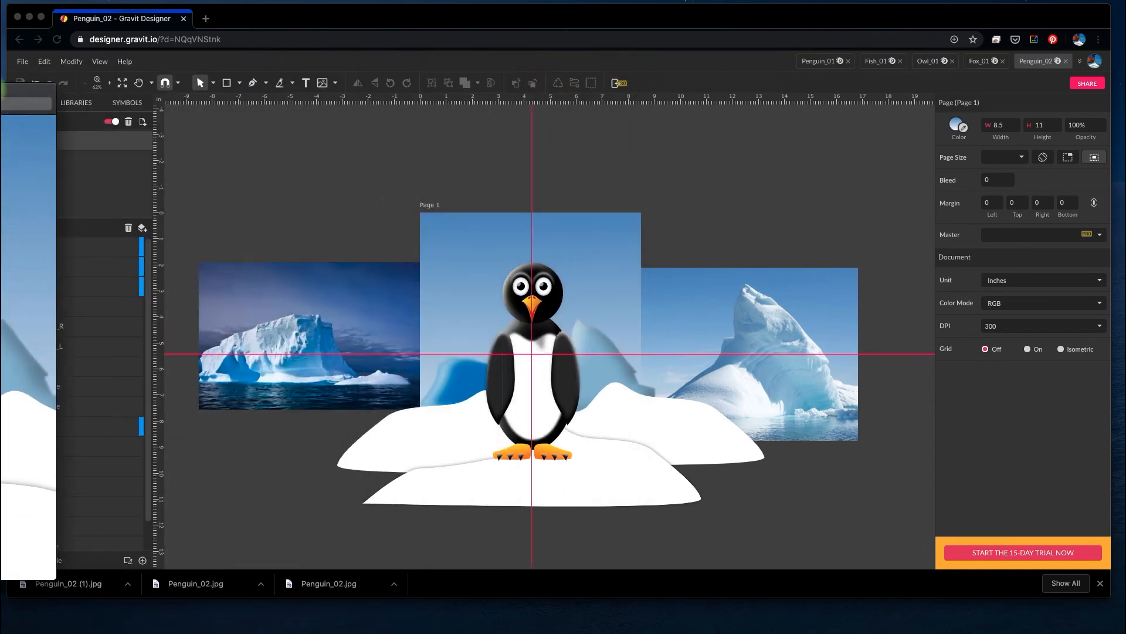
# - Try a different horizontal offset for the inner shadow on the dark blue iceberg and undo it
pyautogui.click(465, 385)
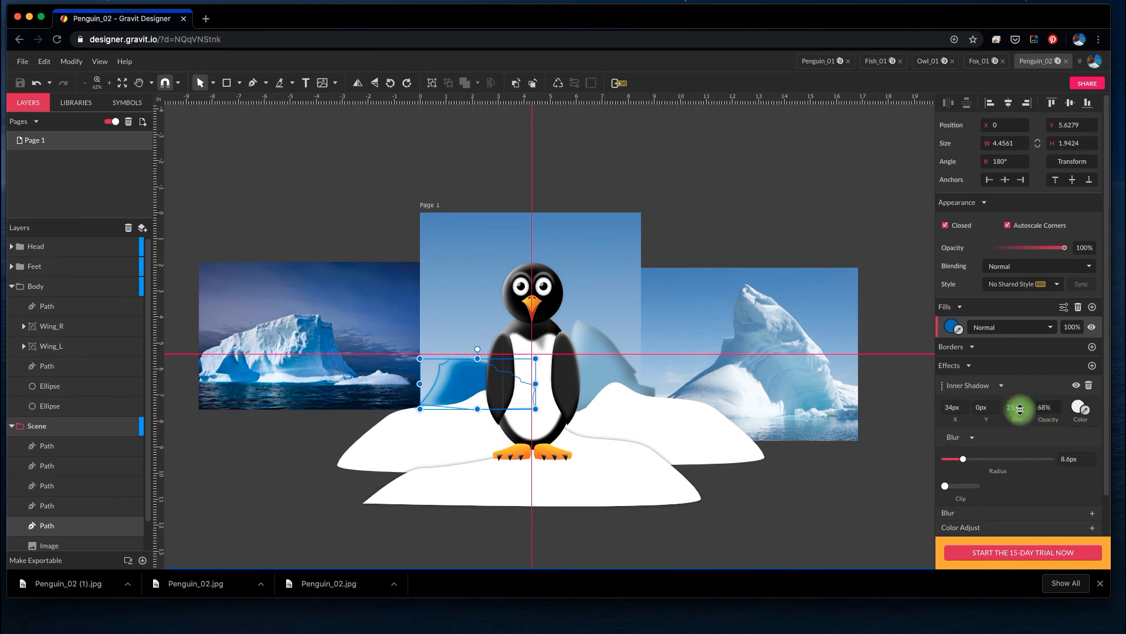
pyautogui.moveTo(960, 409); pyautogui.dragTo(959, 406)
pyautogui.press('super+z')
pyautogui.press('super+z')
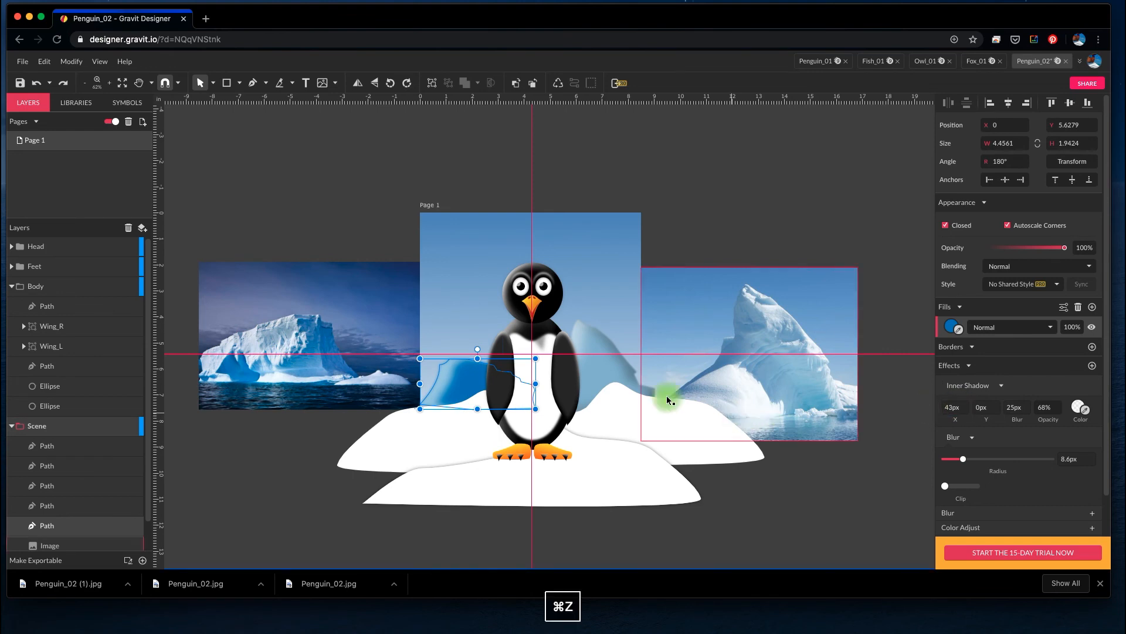
# - Examine the effects applied to the light blue iceberg and to the back and front white snow shapes
pyautogui.click(598, 366)
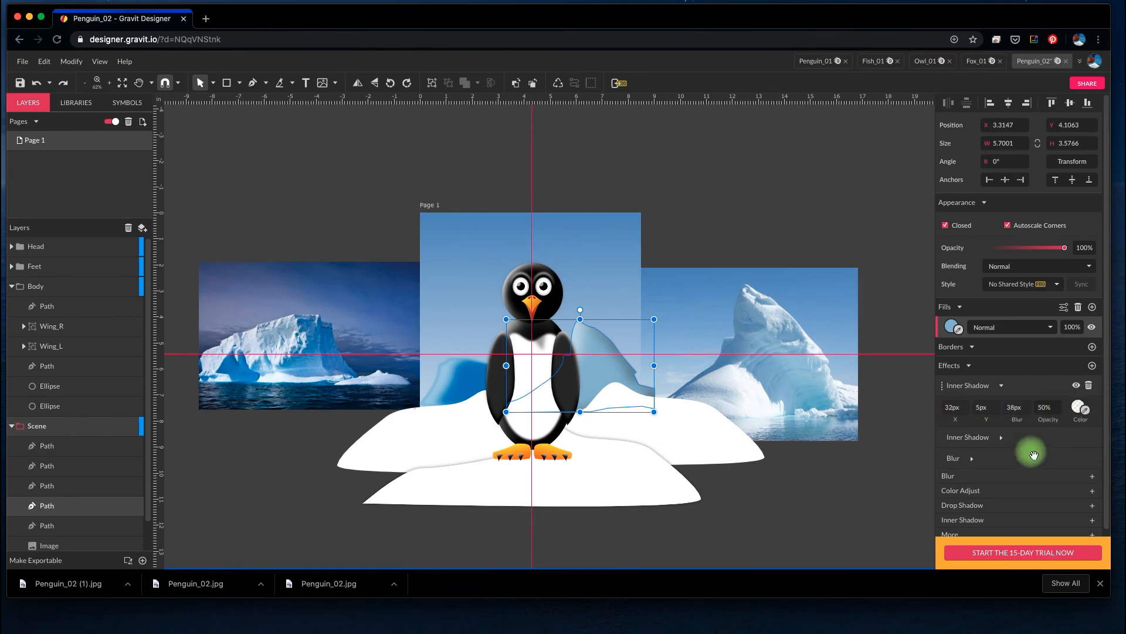
pyautogui.click(606, 367)
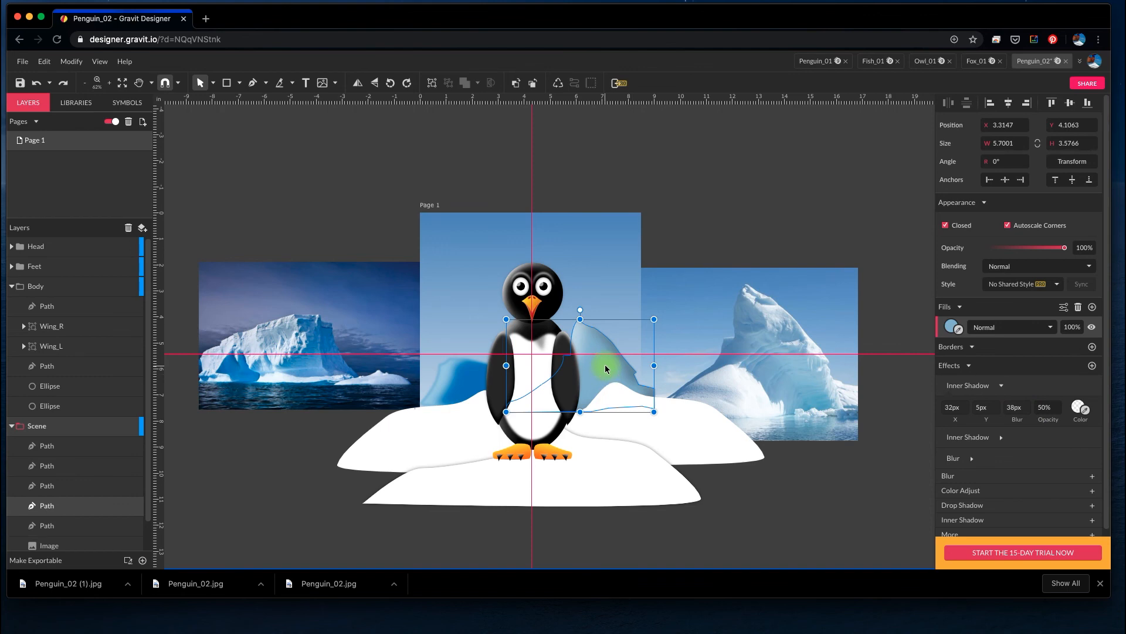
pyautogui.click(636, 437)
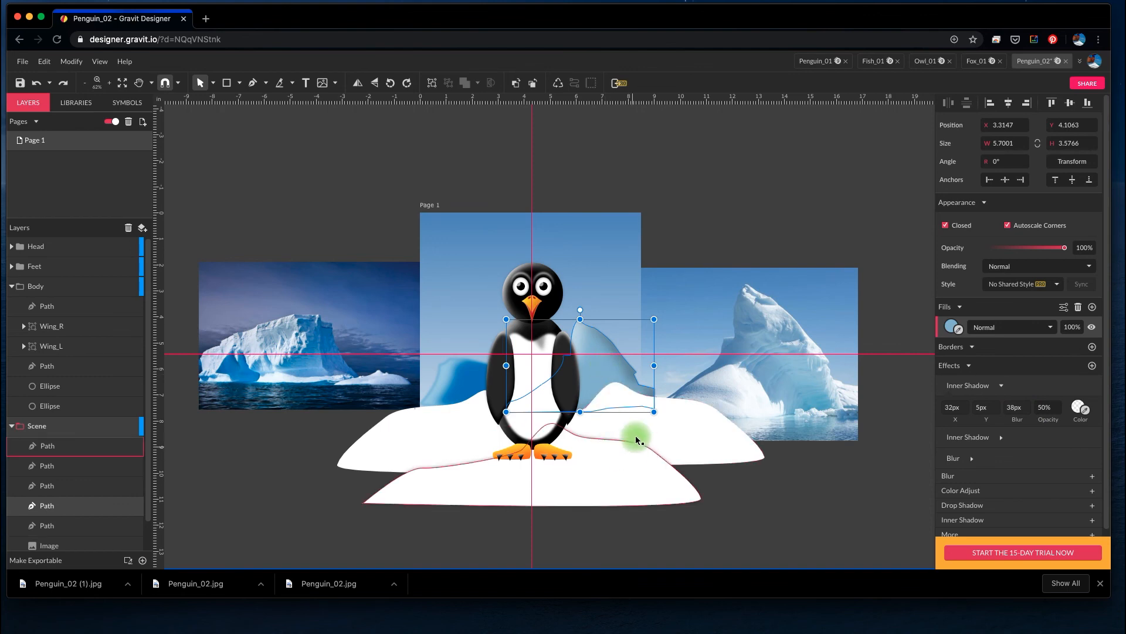
pyautogui.click(472, 436)
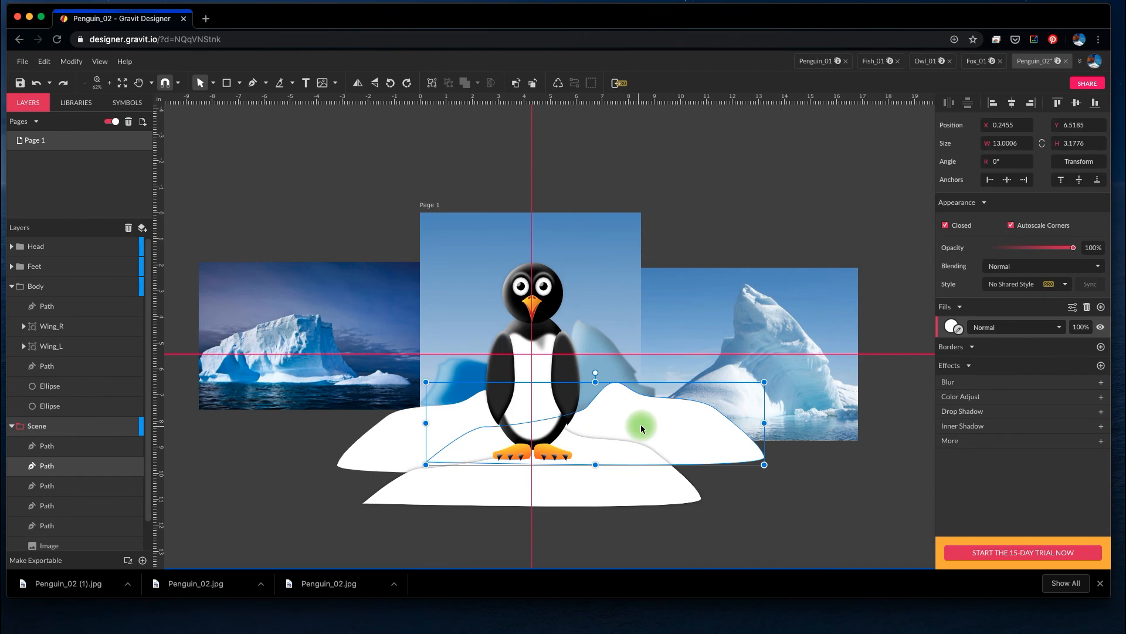
pyautogui.click(584, 531)
pyautogui.click(621, 478)
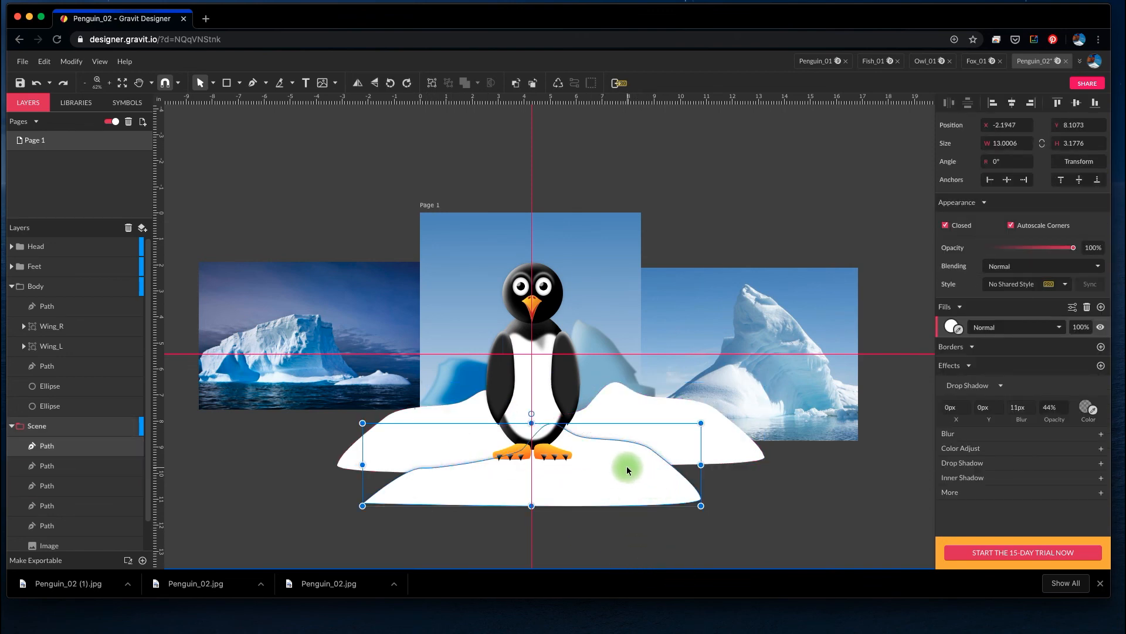
# - View the exported Penguin_02 (1).jpg over the canvas to check the finished scene, and close the preview
pyautogui.click(224, 279)
pyautogui.click(607, 469)
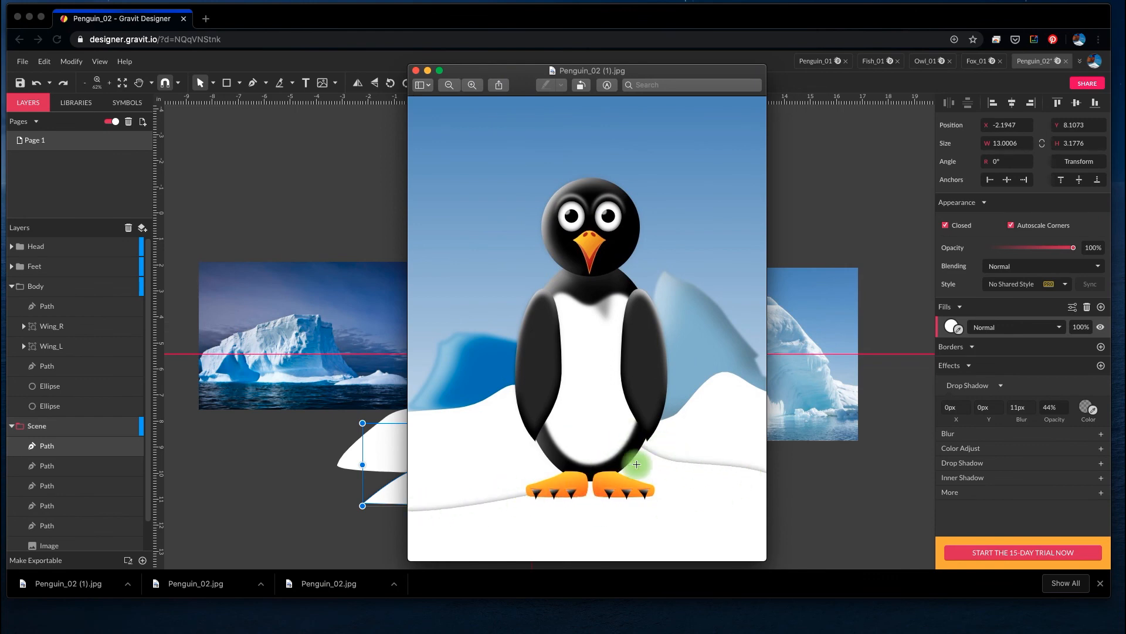
pyautogui.moveTo(522, 75); pyautogui.dragTo(473, 65)
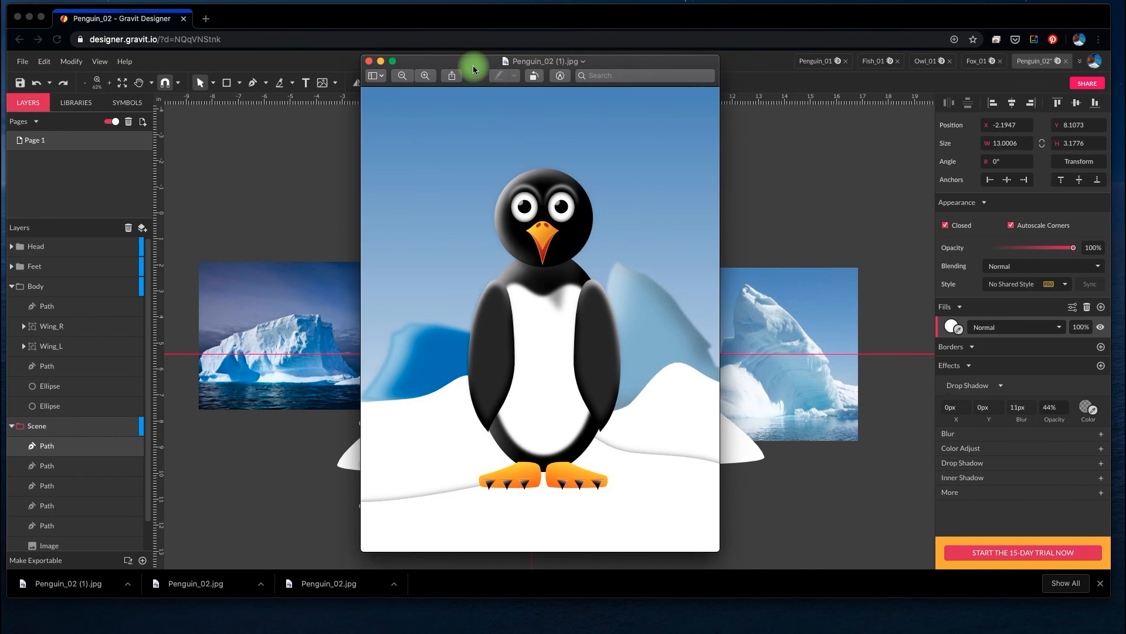
pyautogui.click(369, 61)
# - Look over the available export formats, deselect the snow shape, and view the exported penguin image again
pyautogui.click(66, 154)
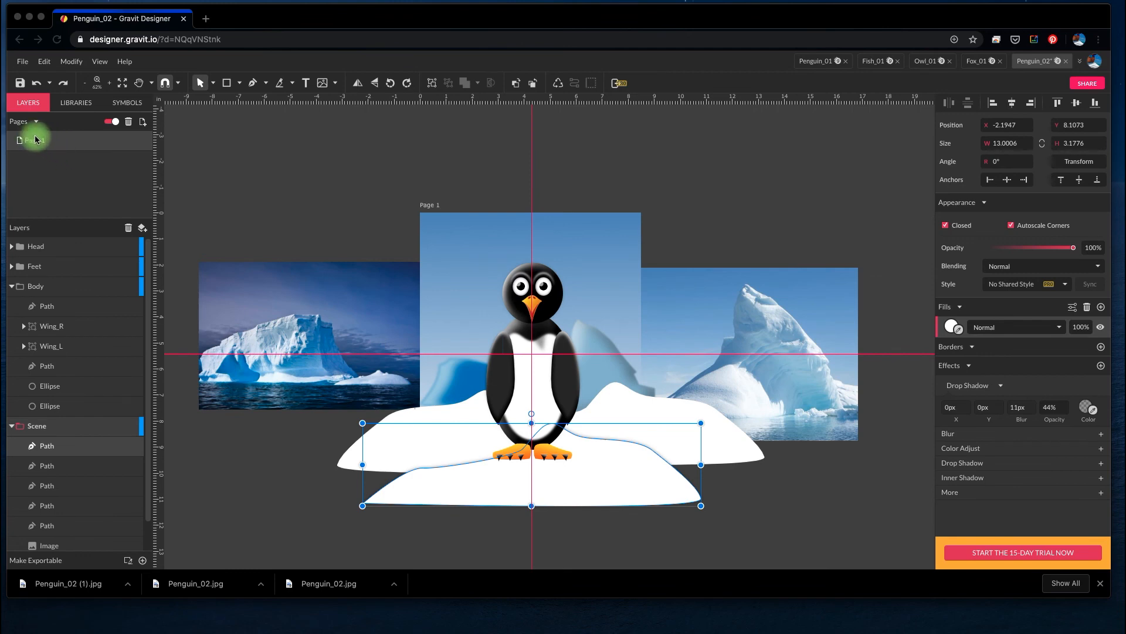
pyautogui.click(24, 62)
pyautogui.moveTo(70, 275)
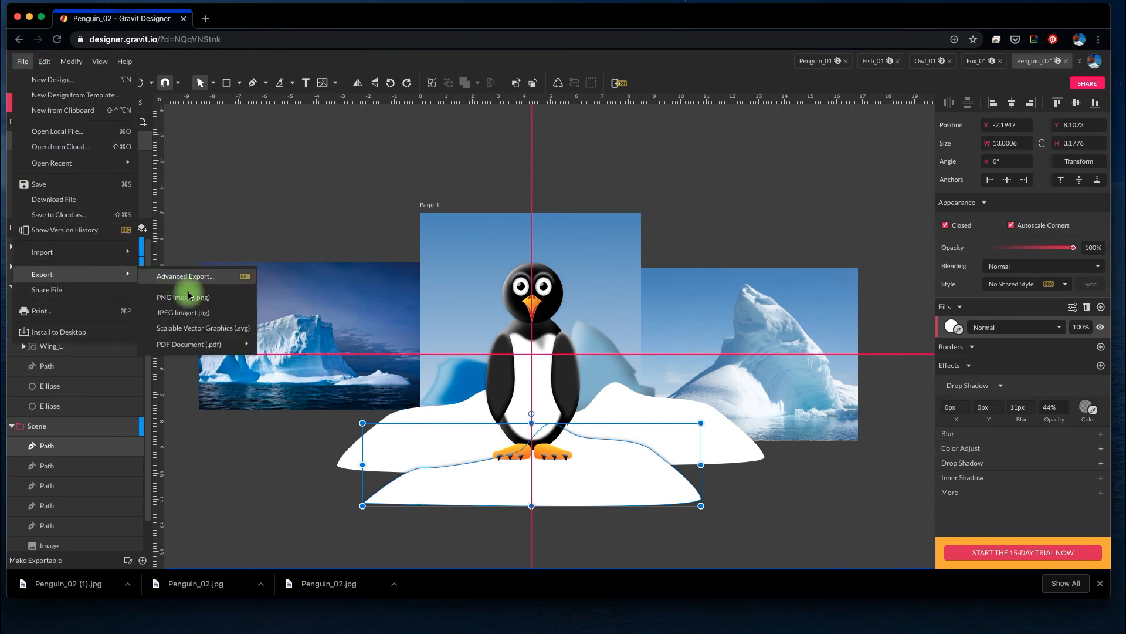
pyautogui.click(304, 199)
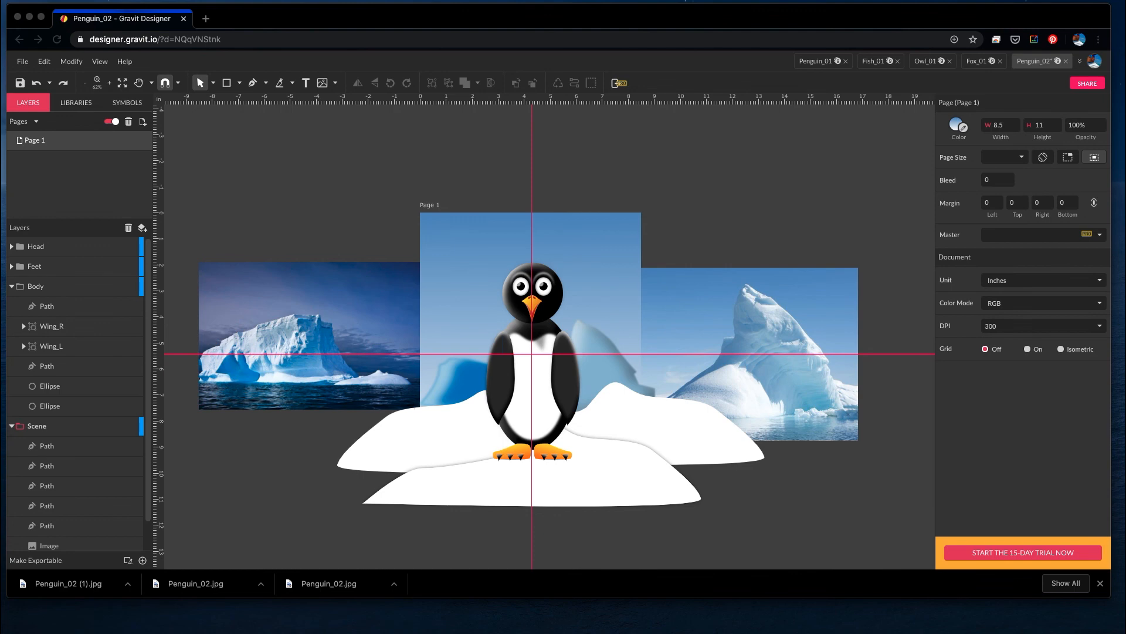
pyautogui.moveTo(789, 90); pyautogui.dragTo(670, 70)
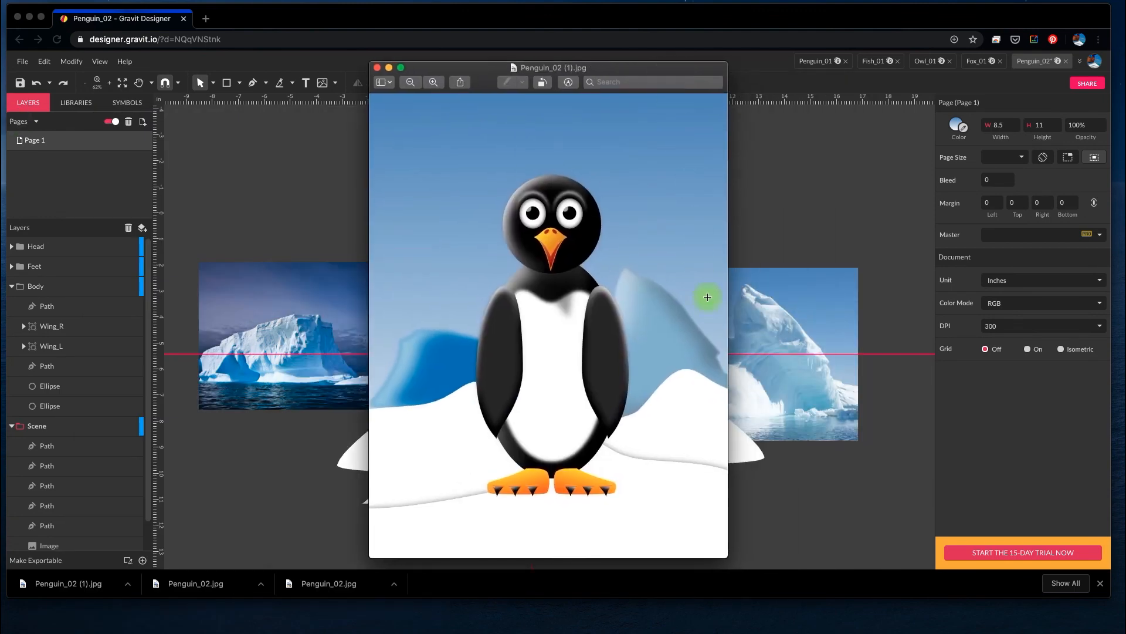
pyautogui.moveTo(643, 71); pyautogui.dragTo(552, 69)
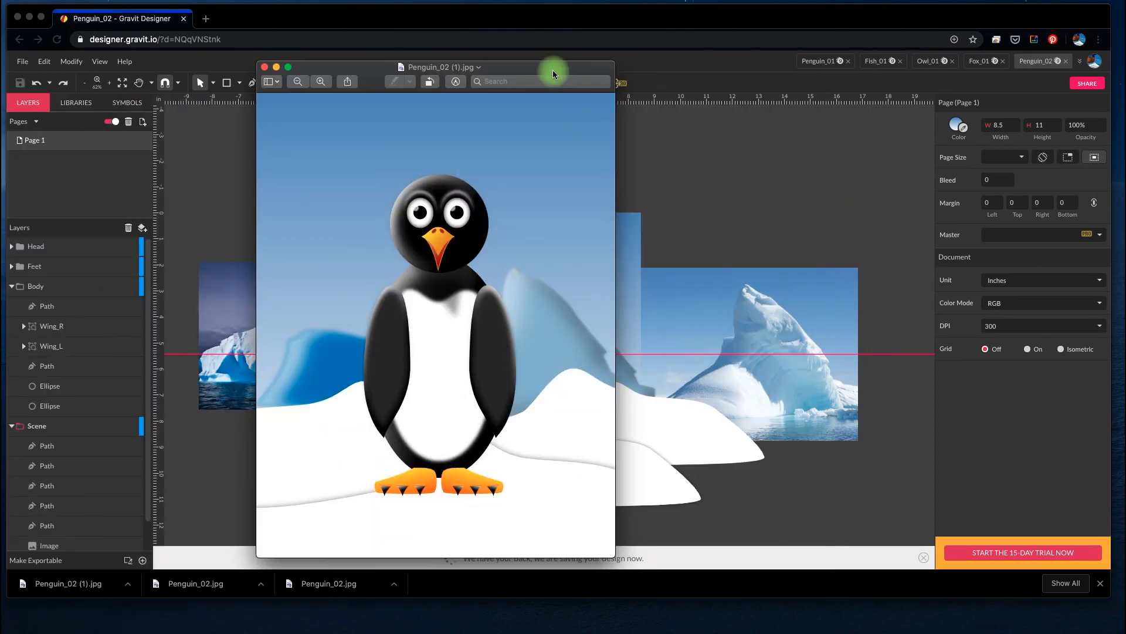